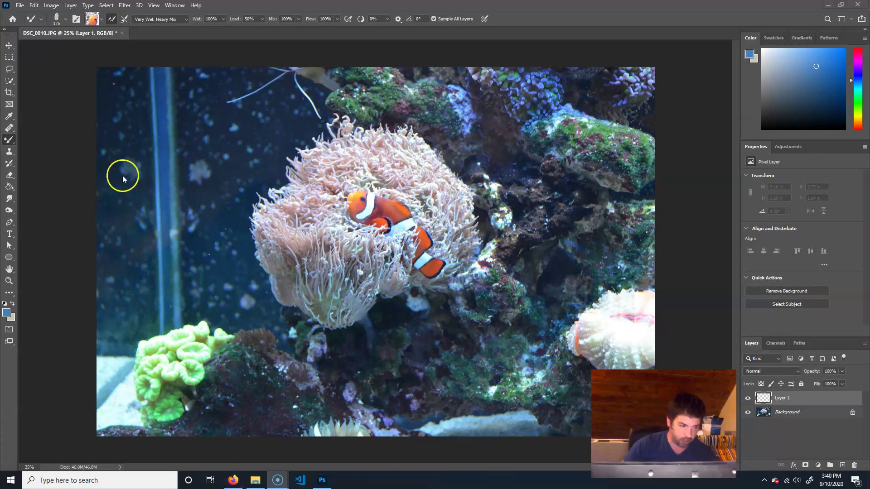
Switch from the Mixer Brush to the regular Brush tool and bring up the brush presets and Brush Settings.
right_click(8, 141)
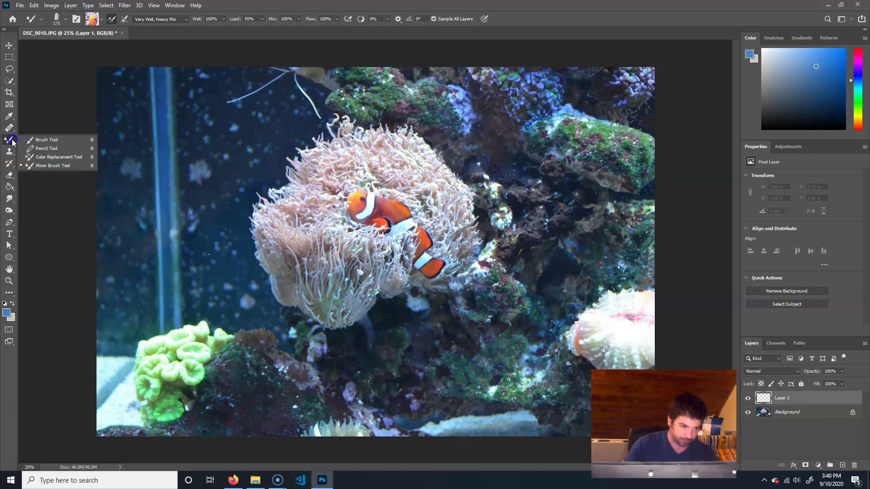
click(47, 142)
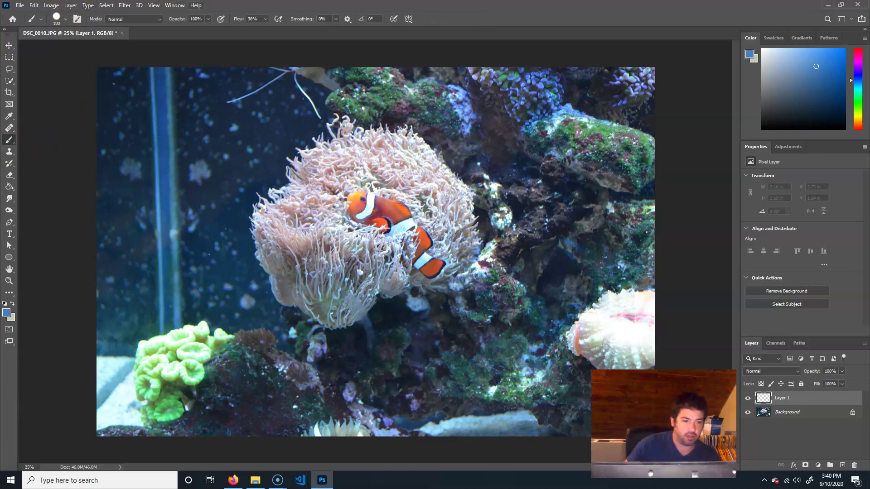
click(176, 5)
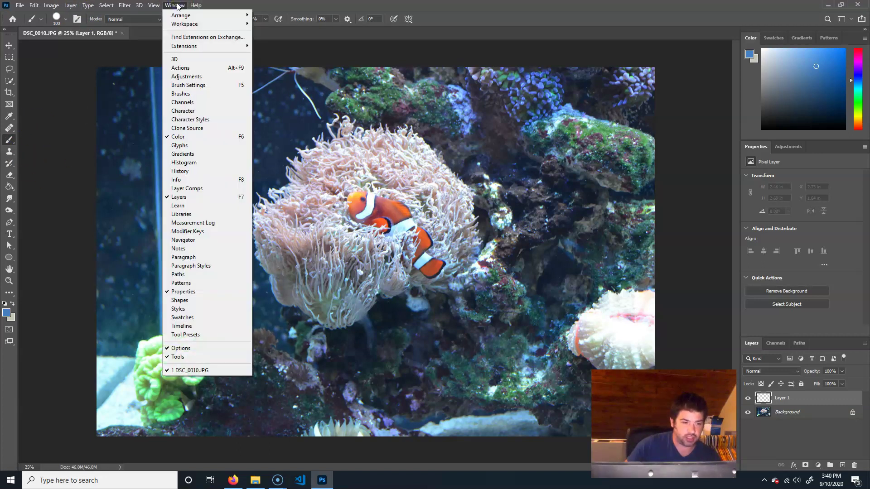
click(182, 93)
click(171, 6)
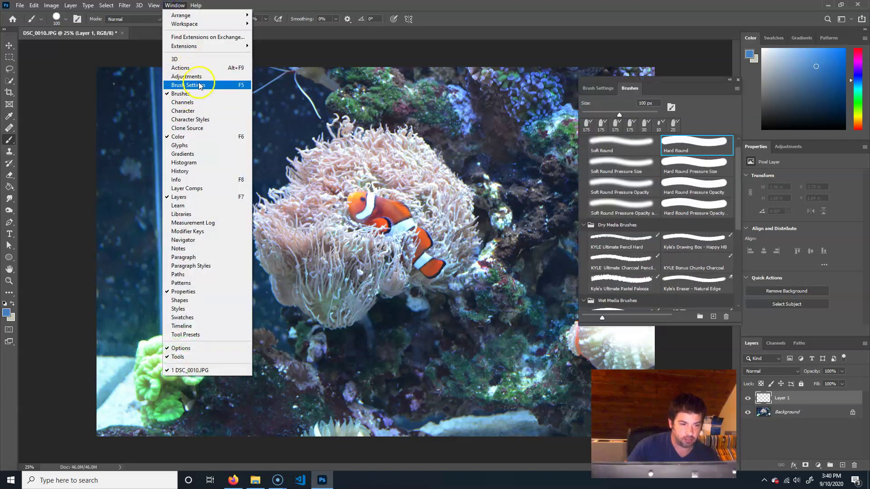
click(186, 85)
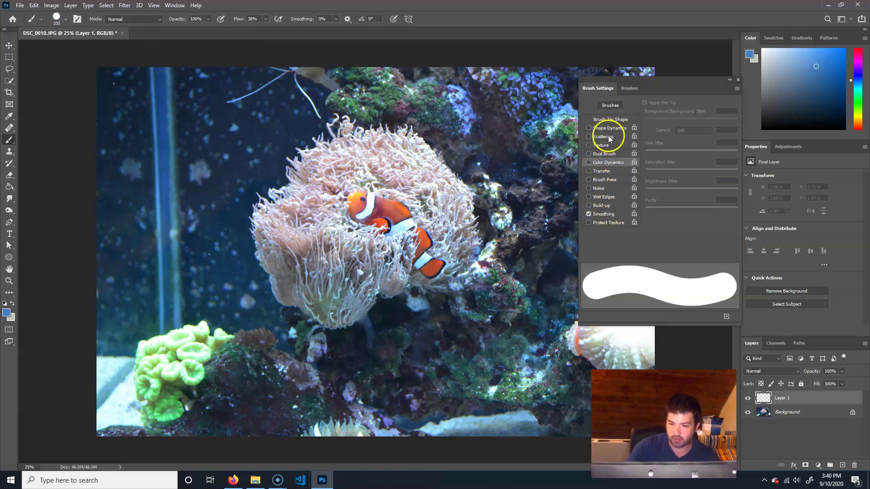
Look through the brush tip shapes and the General, Dry Media and Wet Media brush presets, then close them.
click(619, 119)
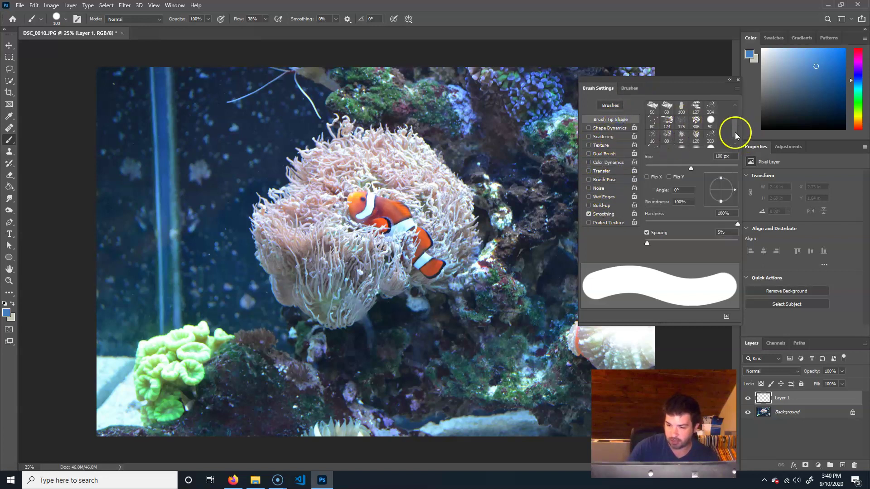
click(631, 89)
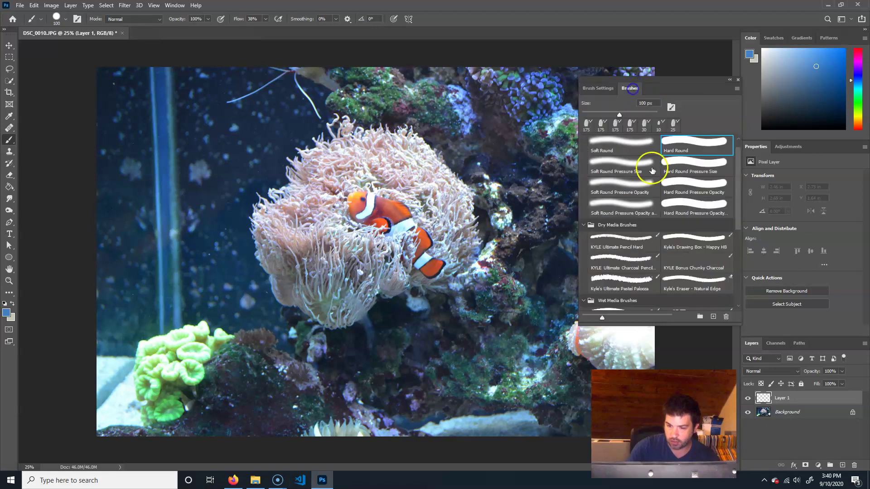
scroll(684, 219, down, 4)
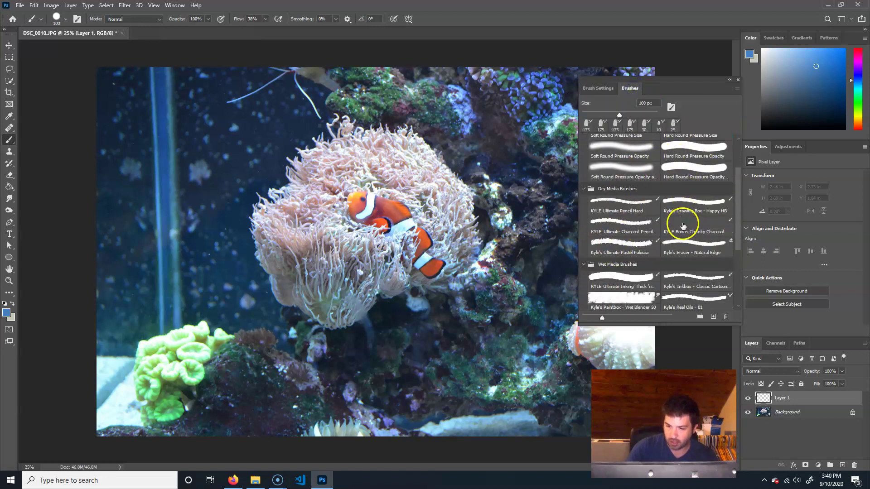
scroll(671, 247, up, 5)
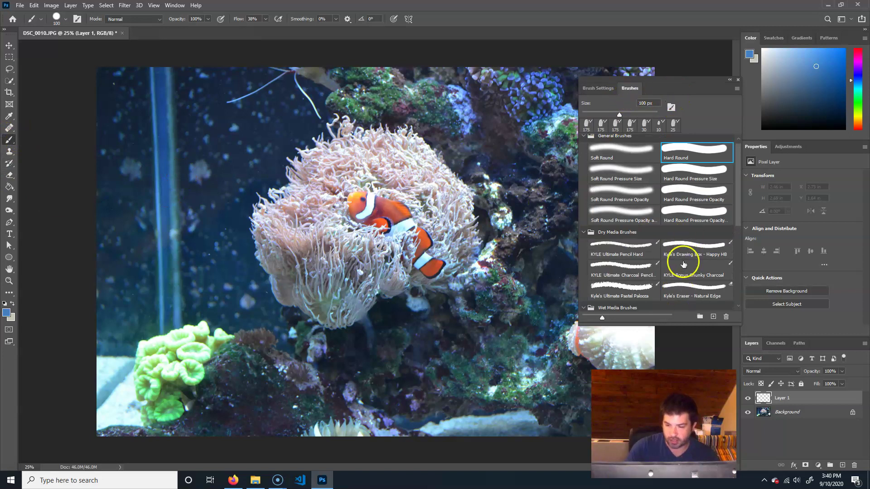
scroll(670, 292, down, 2)
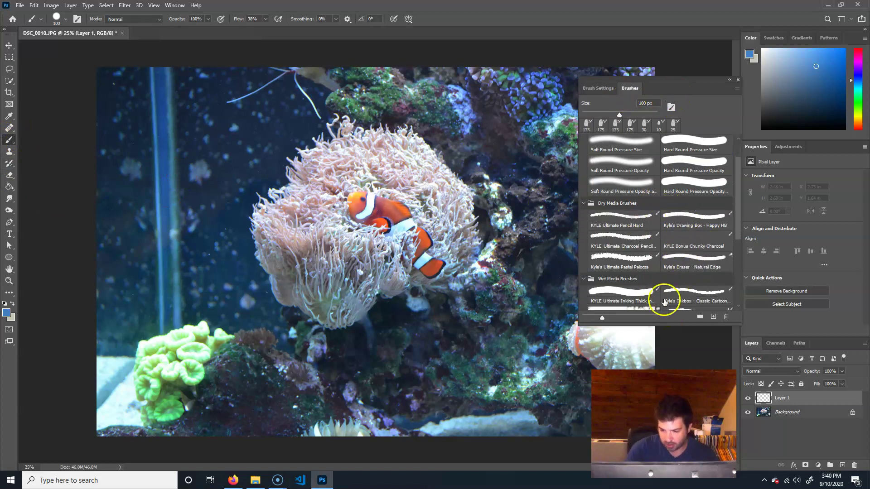
scroll(655, 297, down, 1)
scroll(631, 230, up, 2)
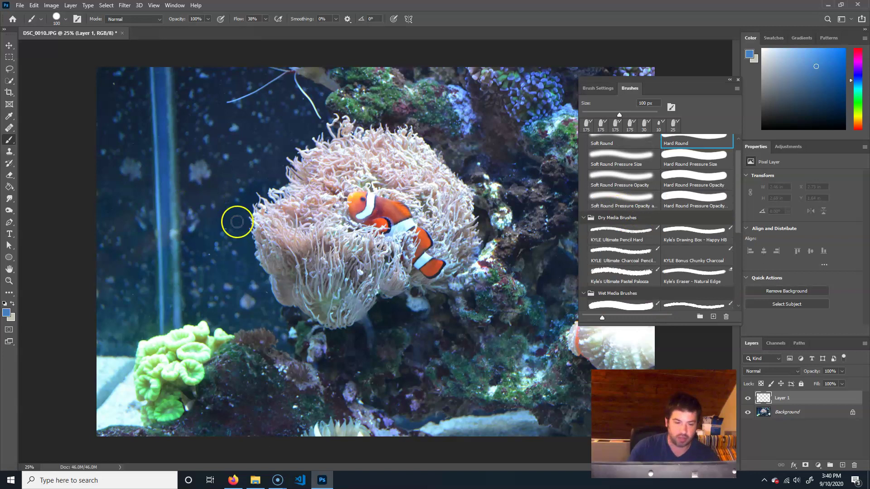
click(737, 80)
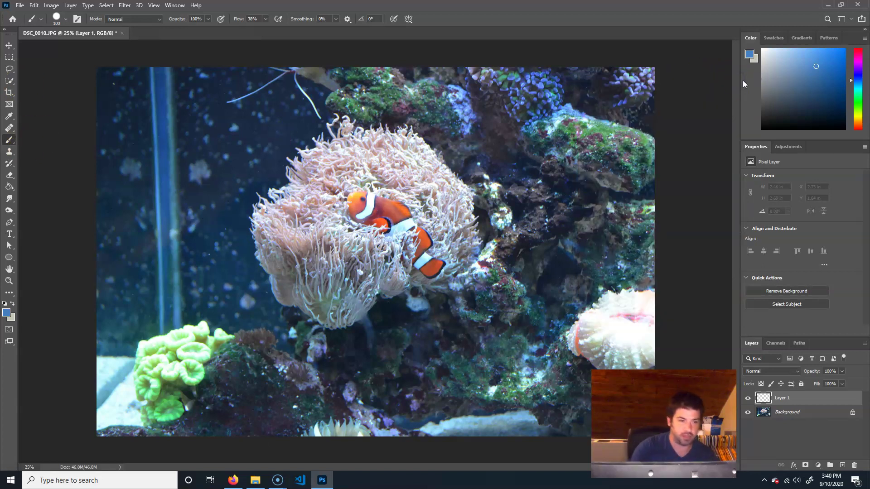
Turn on pen pressure for brush opacity and make Layer 1 the active layer for painting over the Background photo.
click(220, 18)
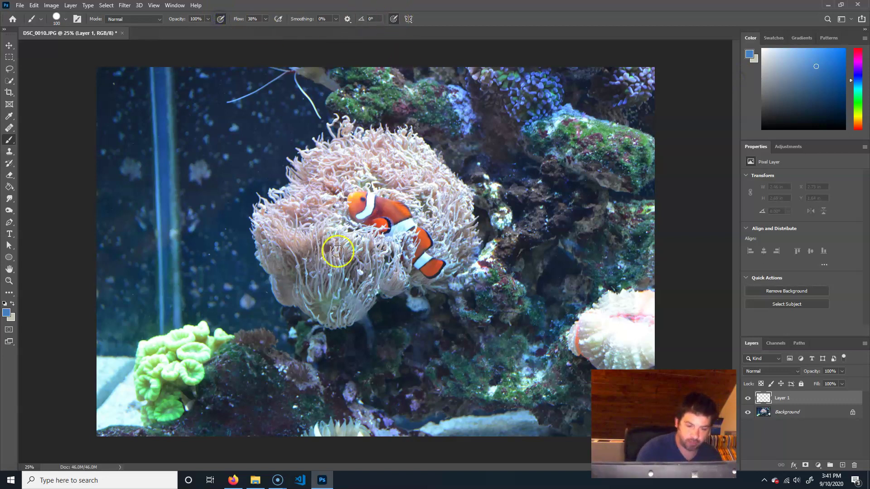
click(794, 416)
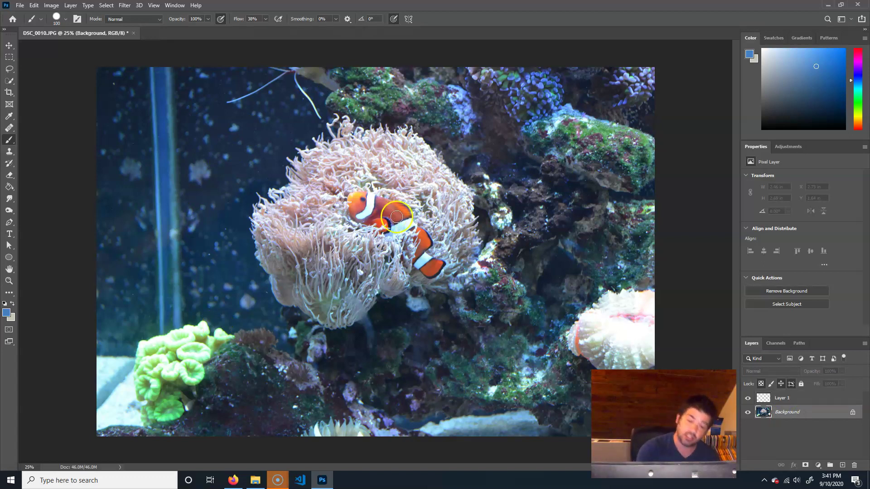
click(351, 244)
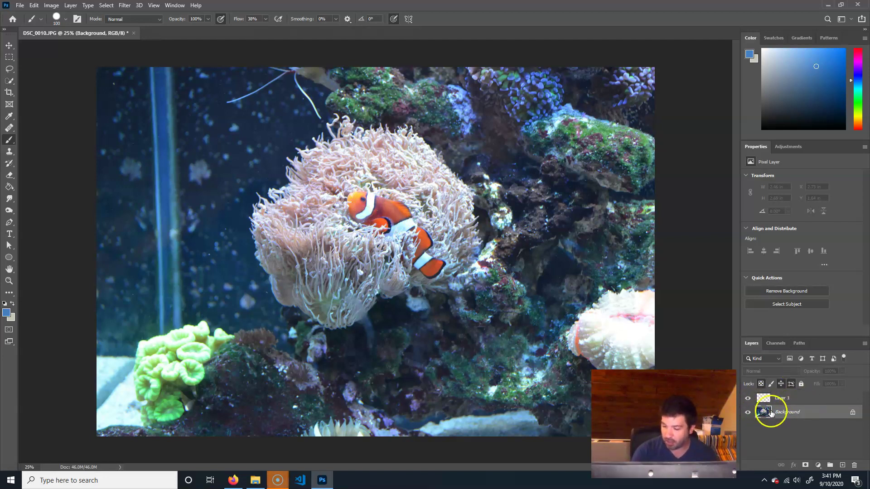
click(789, 400)
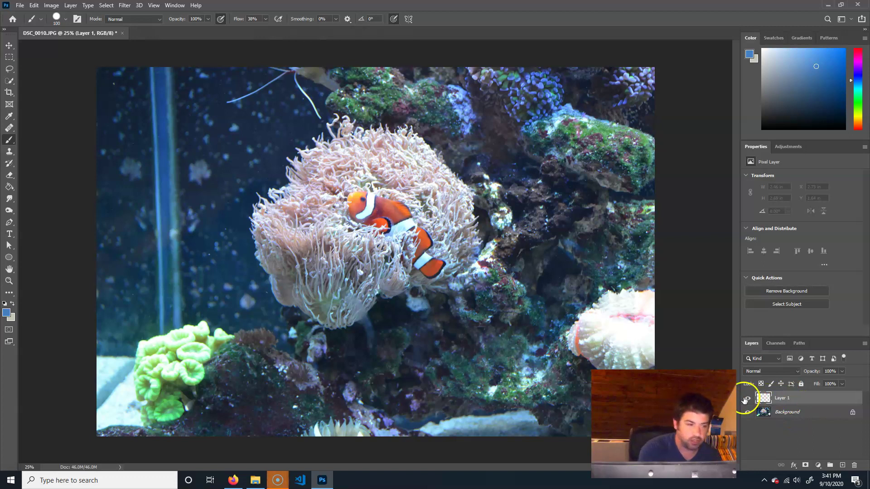
Sample a red tone from the clownfish's head and paint it onto the face with a 45 px brush.
key(alt)
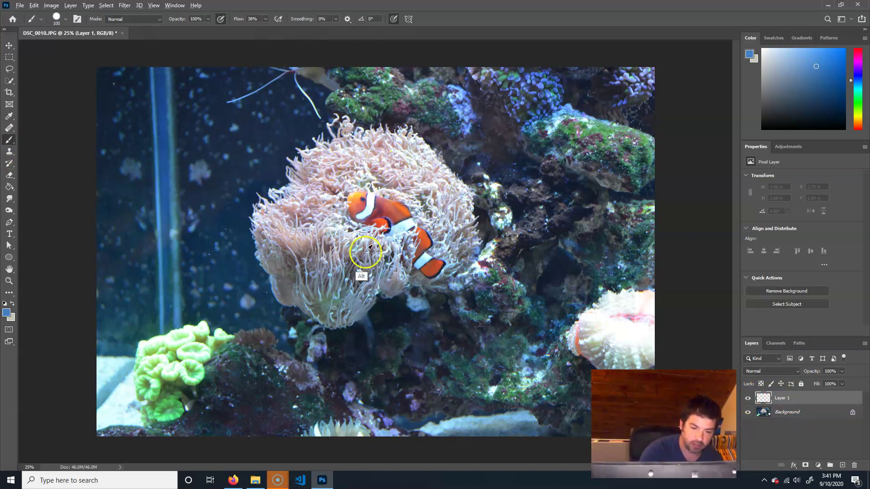
alt+click(361, 203)
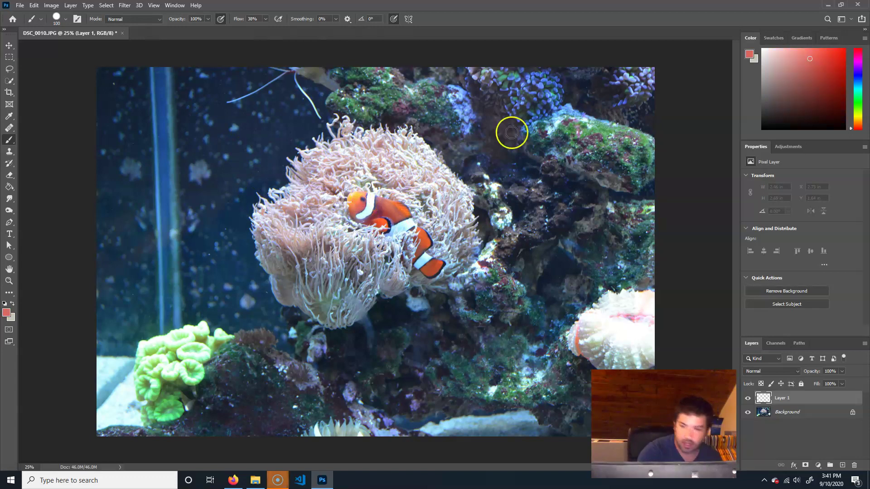
alt+click(358, 199)
alt+click(360, 199)
alt+click(362, 202)
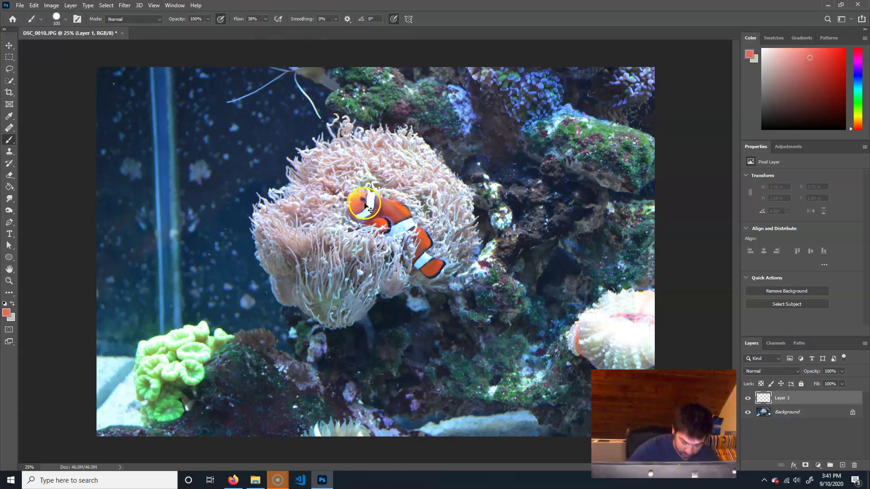
key(ctrl+plus)
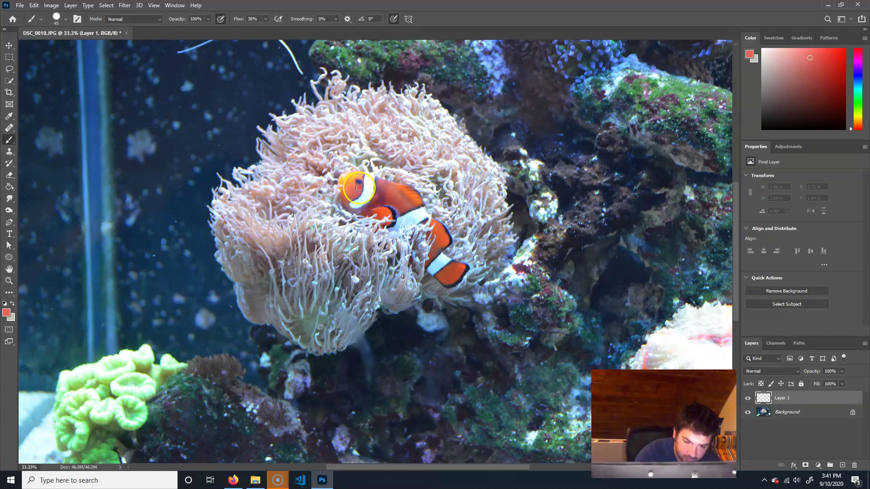
click(350, 182)
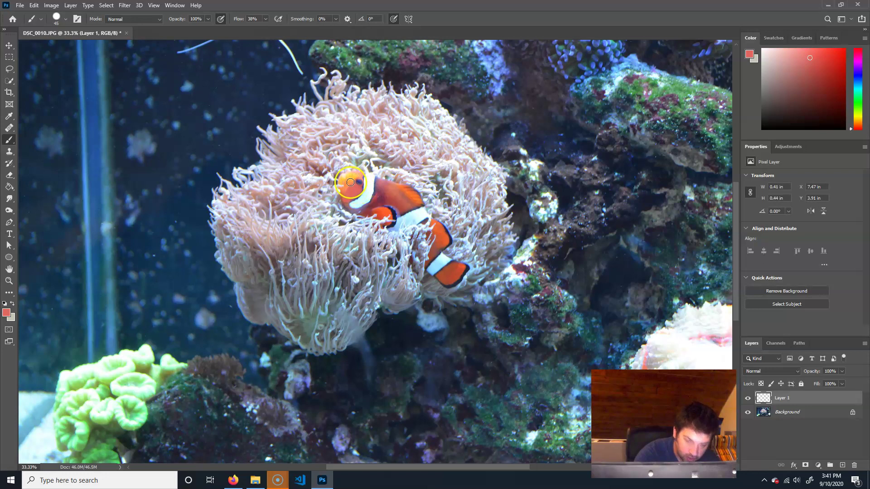
Paint the clownfish's snout, eye and forehead with orange and dark purple tones sampled from the photo.
alt+click(351, 182)
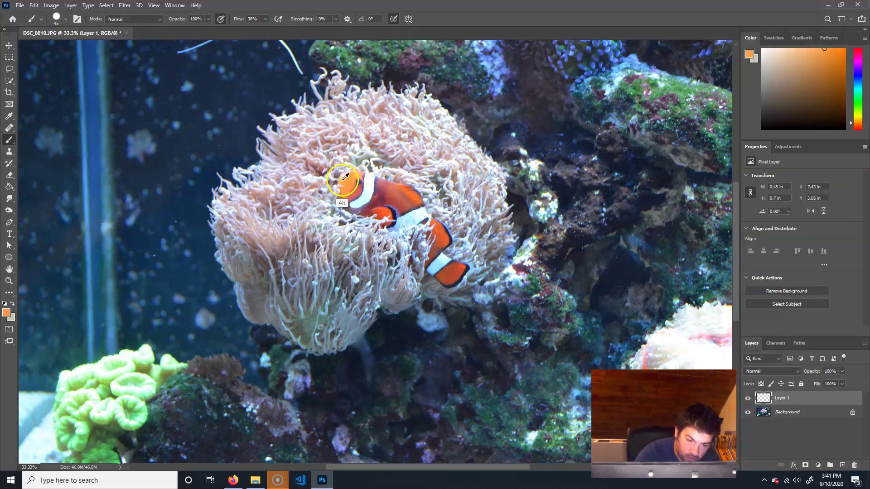
alt+click(344, 176)
alt+click(358, 182)
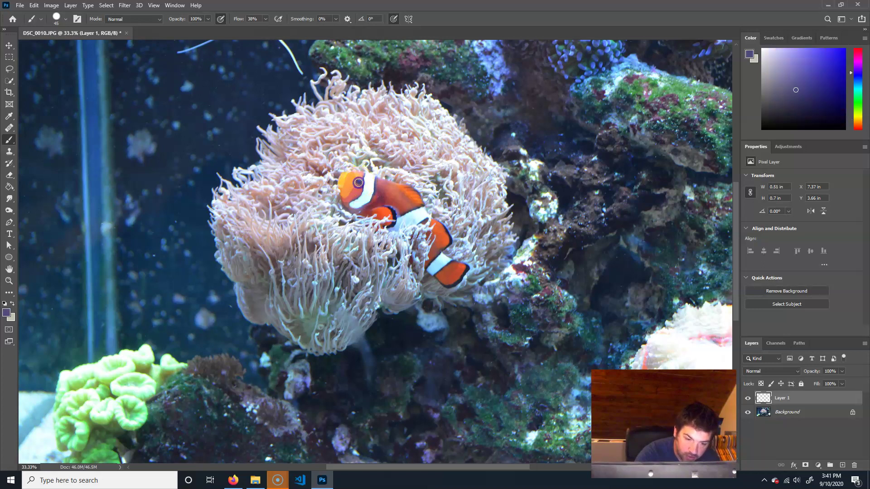
alt+click(360, 174)
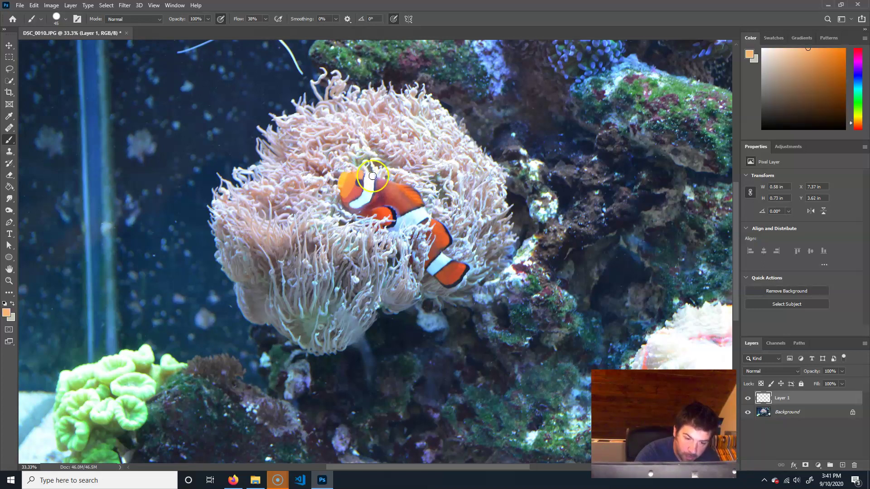
Paint the white stripe behind the clownfish's head and the brownish area under its chin with sampled colours.
alt+click(370, 175)
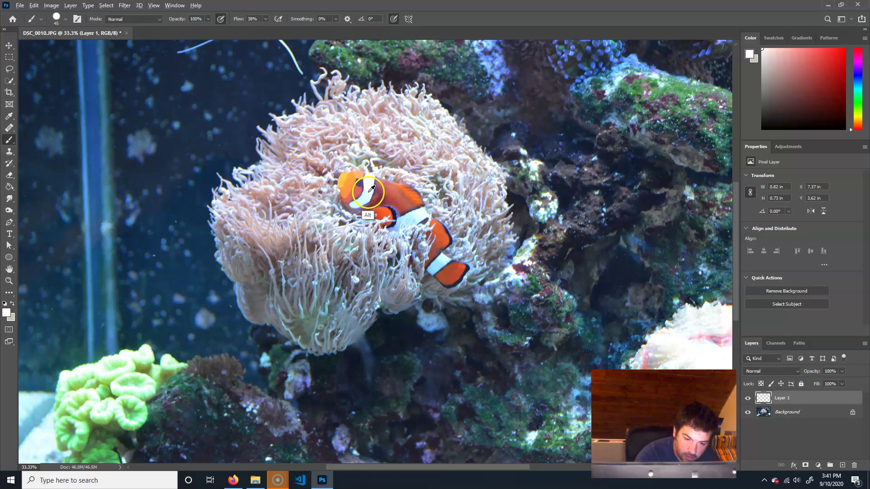
alt+click(371, 188)
alt+click(363, 198)
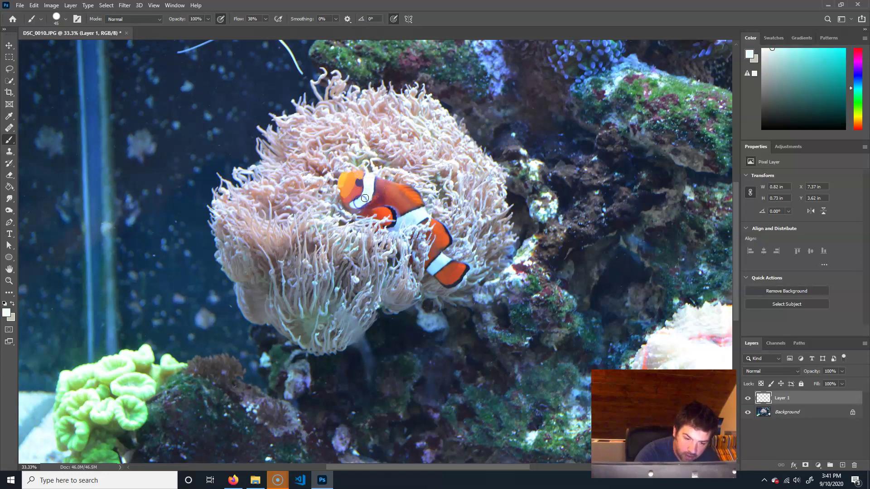
alt+click(347, 209)
drag(344, 203, 353, 209)
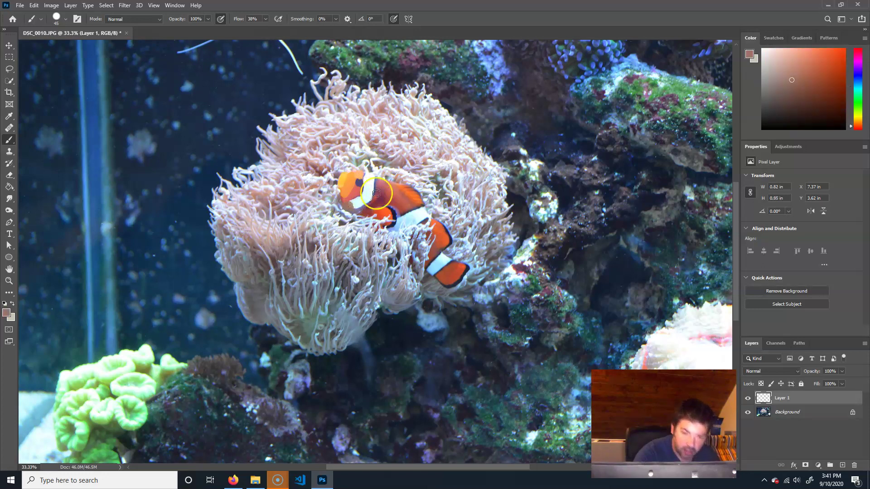
Paint the clownfish's body between the two front white stripes in patches of sampled reddish and orange tones.
alt+click(381, 181)
alt+click(386, 185)
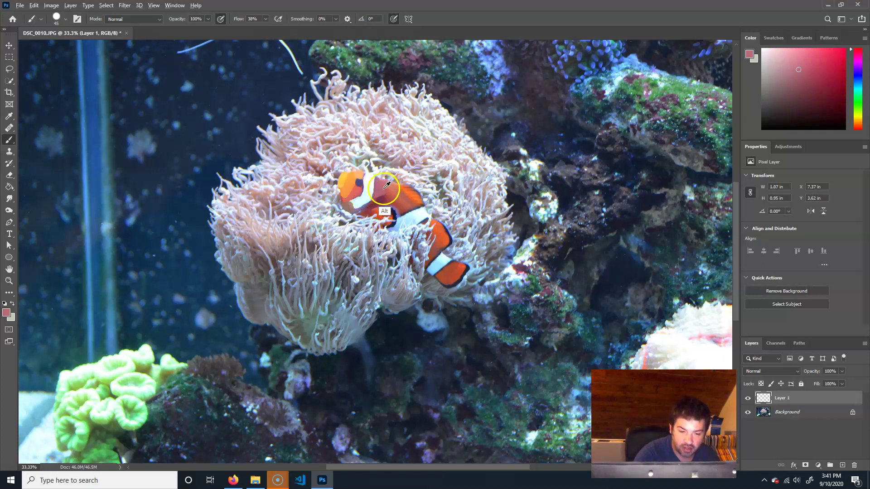
alt+click(395, 180)
mouse_move(378, 206)
mouse_down()
mouse_move(376, 216)
mouse_move(383, 198)
mouse_move(372, 206)
mouse_move(409, 190)
mouse_up()
alt+click(383, 199)
alt+click(371, 210)
alt+click(395, 197)
alt+click(397, 188)
alt+click(397, 187)
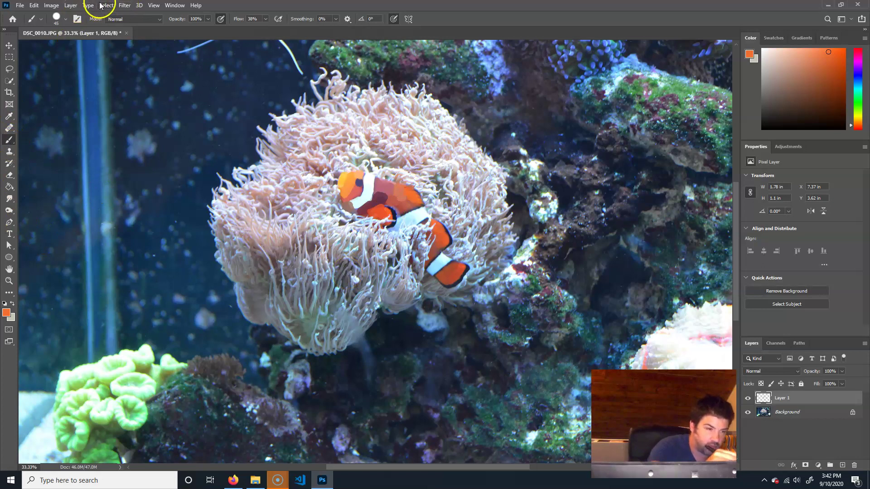
Choose the textured 284 px brush tip in the Brush Settings.
click(175, 5)
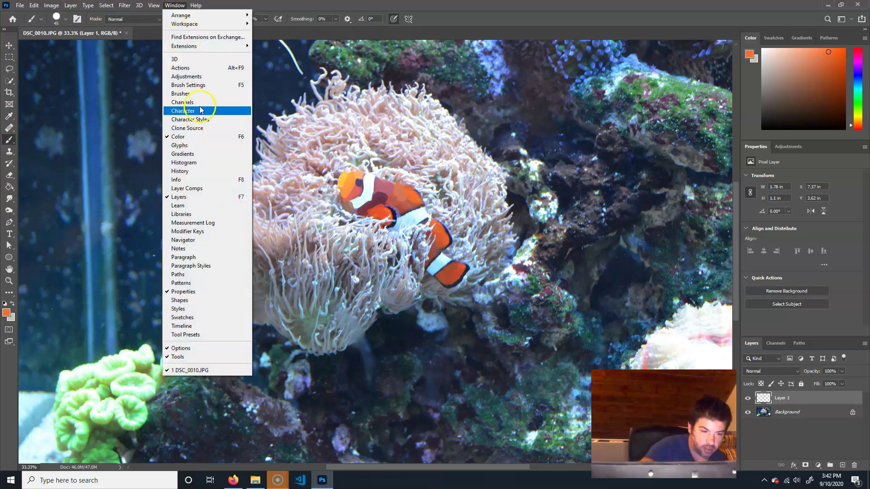
click(195, 85)
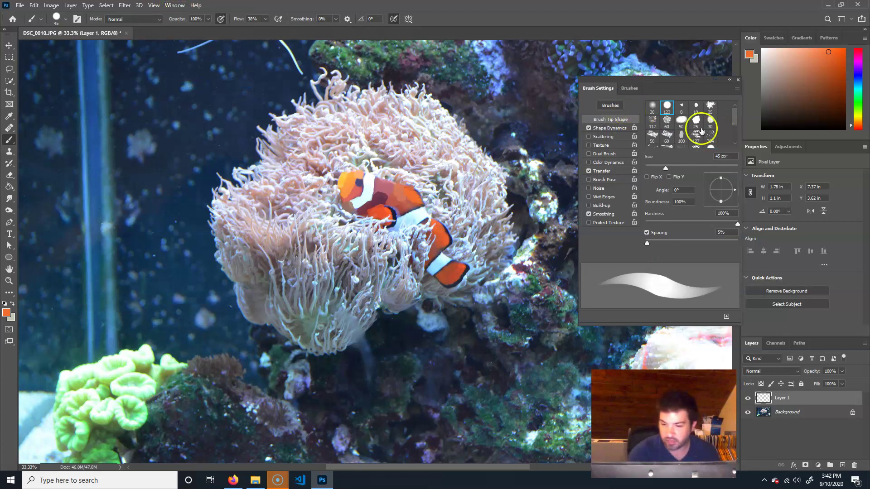
click(711, 137)
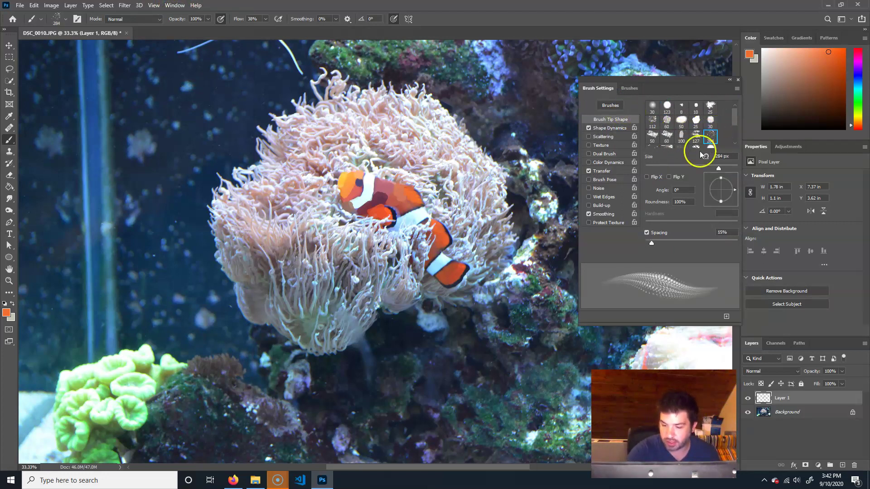
click(629, 88)
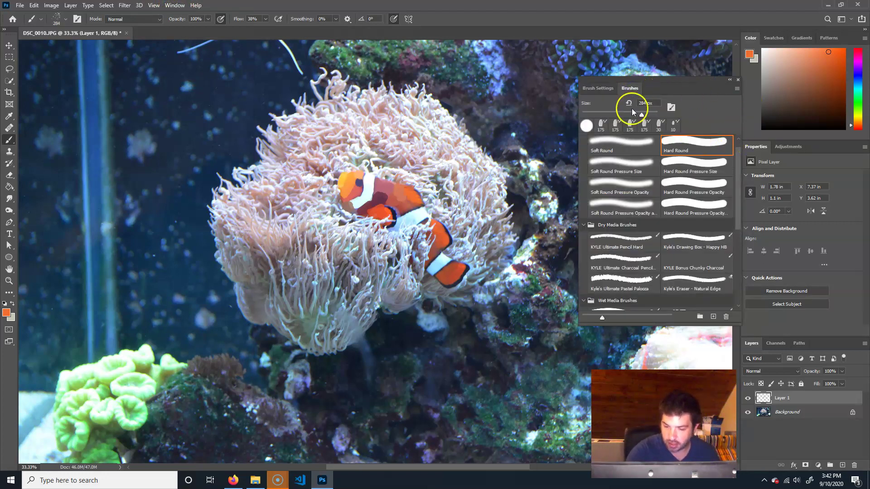
key(F5)
Sample the orange-red of the clownfish's rear body section and paint over that section with the textured tip.
key(alt)
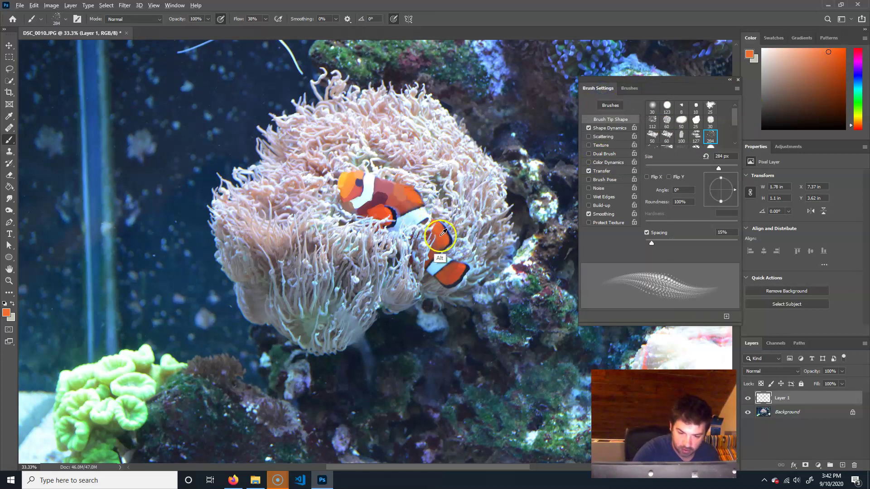
alt+click(443, 233)
mouse_move(444, 233)
mouse_down()
mouse_move(449, 219)
mouse_move(436, 240)
mouse_up()
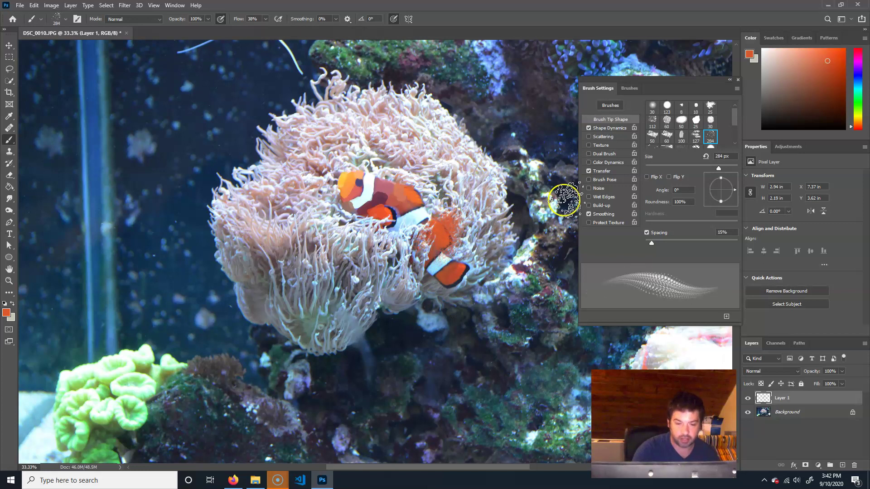
Sample the pale white of the clownfish's middle stripe and paint over the white stripe areas with the textured tip.
alt+click(424, 217)
mouse_move(423, 217)
mouse_down()
mouse_move(410, 206)
mouse_move(428, 222)
mouse_up()
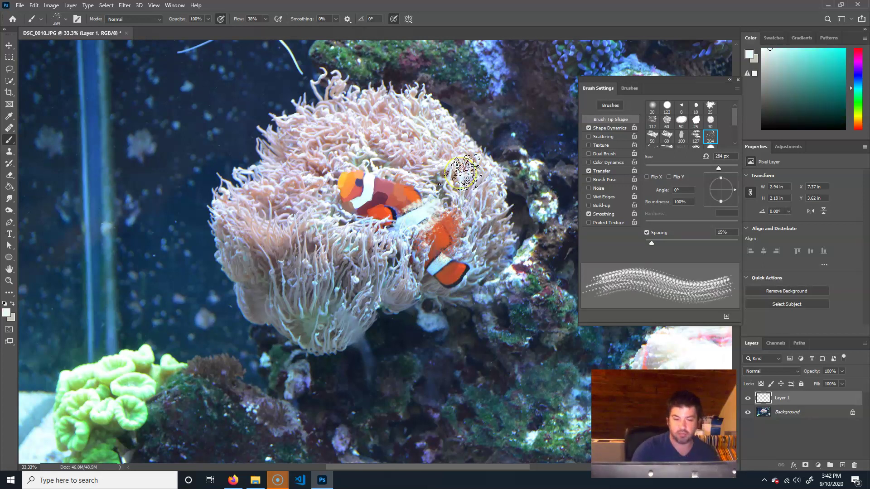
drag(370, 191, 389, 194)
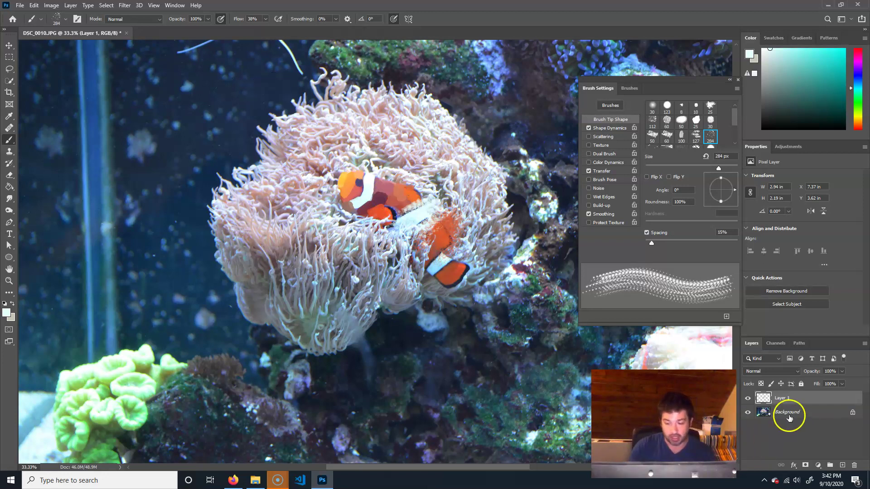
Replace the painted layer with an empty Layer 1 above the photo and close the Brush Settings.
drag(811, 398, 854, 465)
key(ctrl+z)
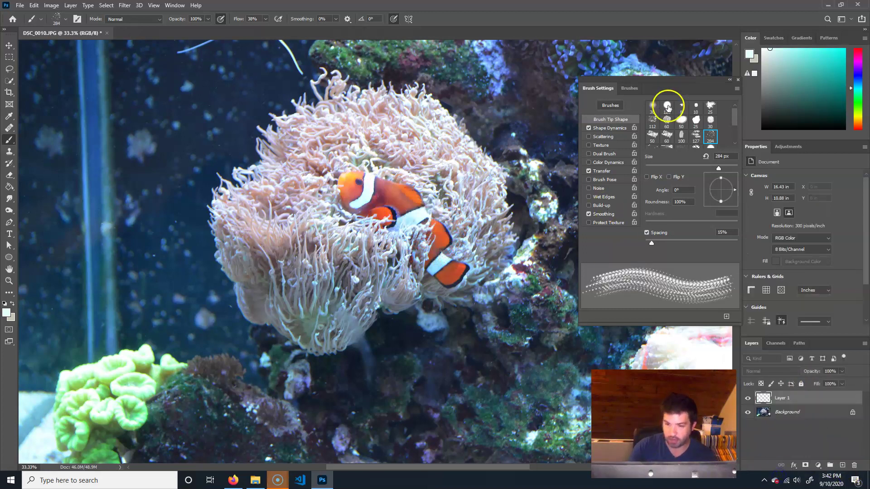
click(737, 81)
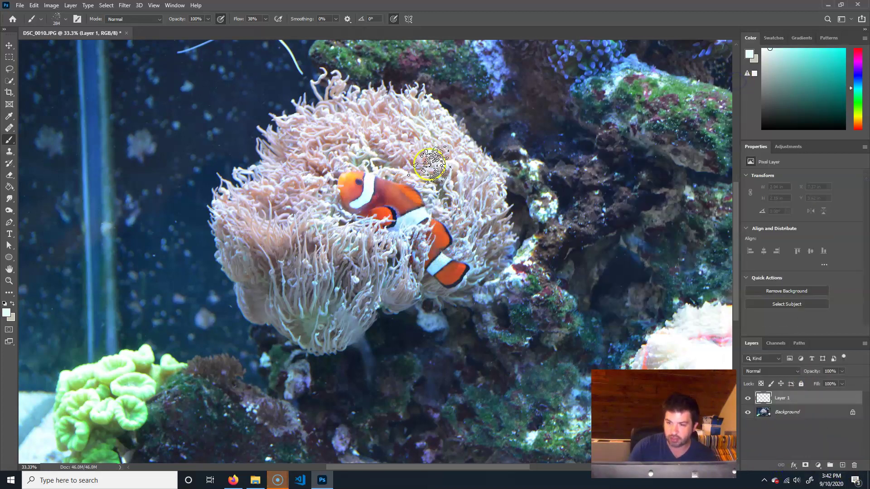
Switch to the Mixer Brush Tool with Layer 1 as the active layer.
right_click(9, 140)
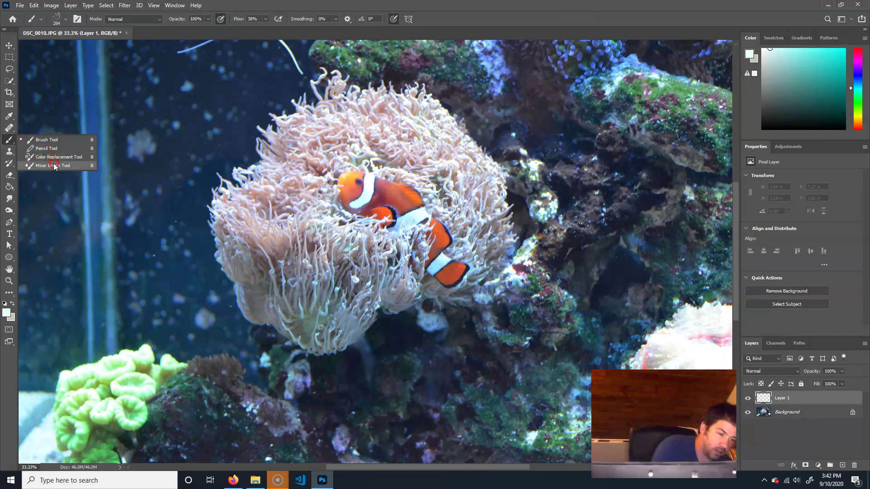
click(54, 166)
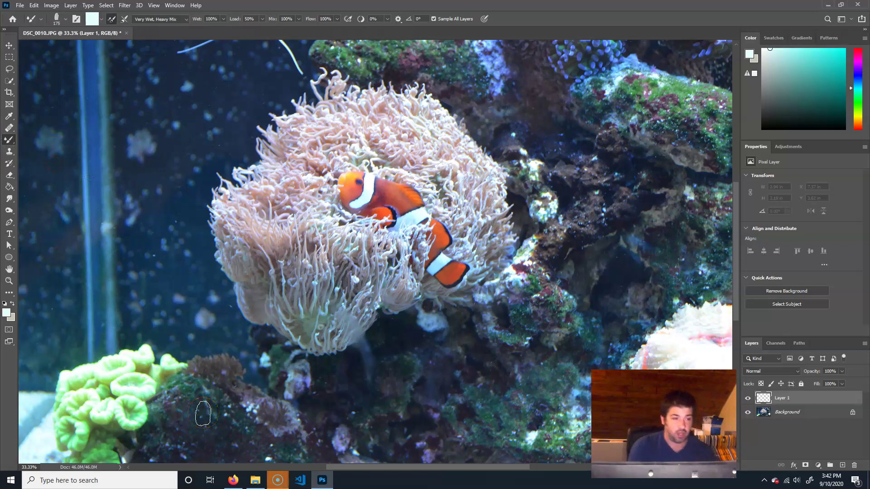
click(795, 402)
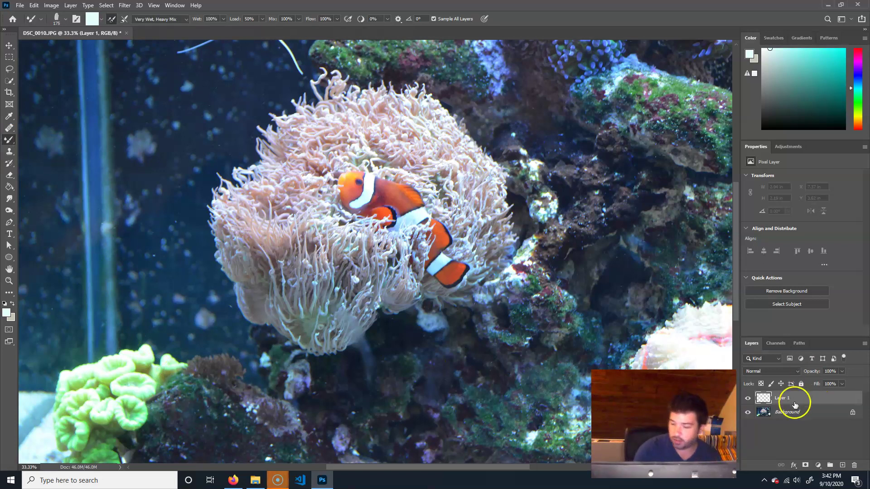
Clean the mixer brush and try smearing the dark water beside the anemone with the Very Wet, Heavy Mix preset.
click(101, 19)
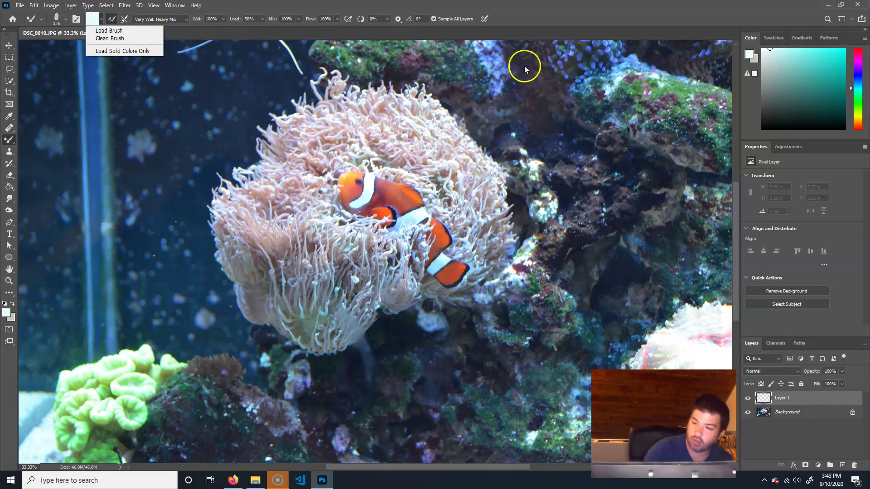
click(146, 40)
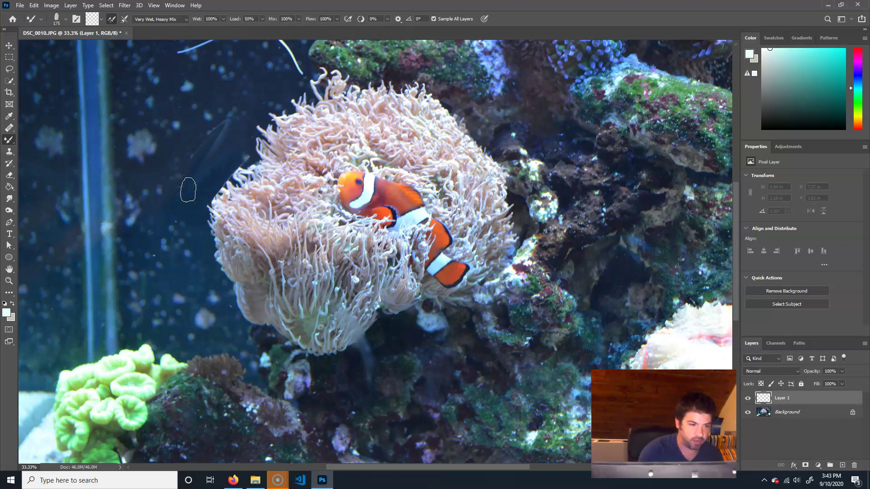
click(228, 191)
Set the mixer brush preset to Dry, clean the brush and try a dab on the water beside the anemone.
click(182, 19)
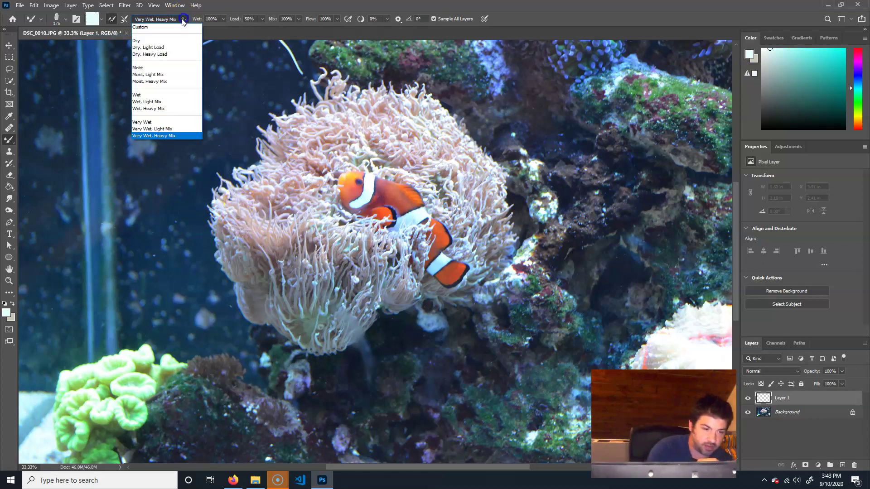
click(163, 40)
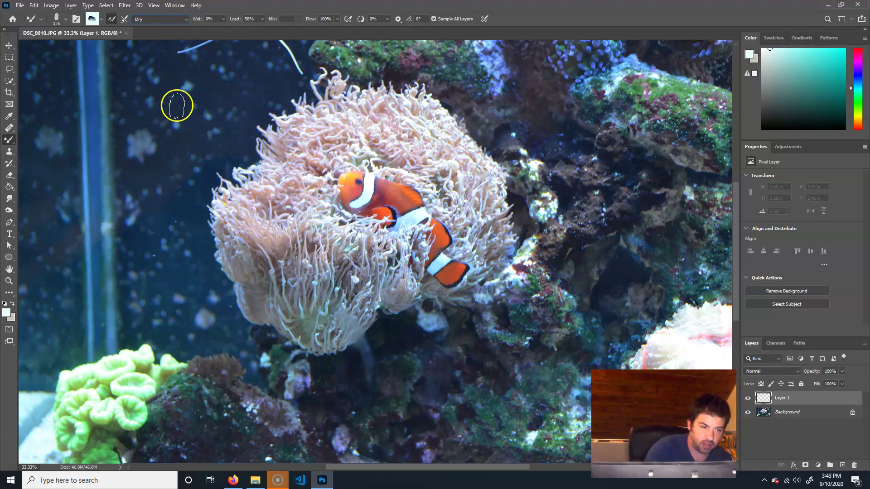
click(102, 19)
click(105, 35)
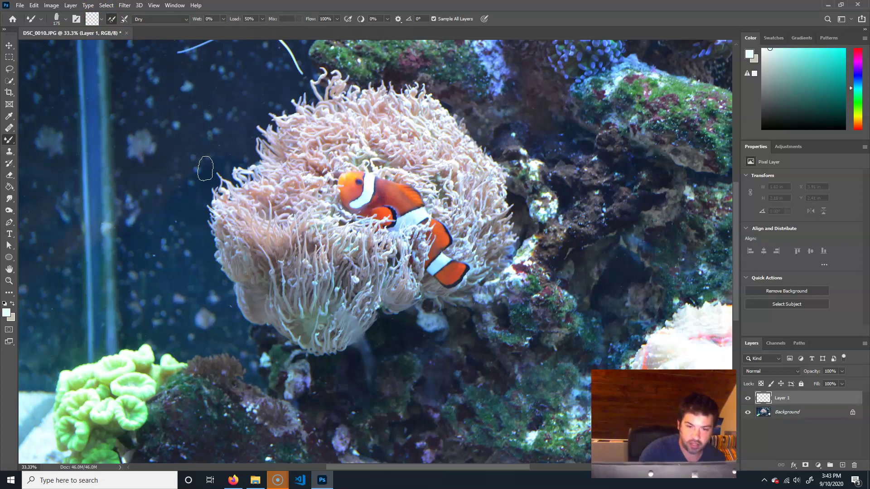
click(205, 168)
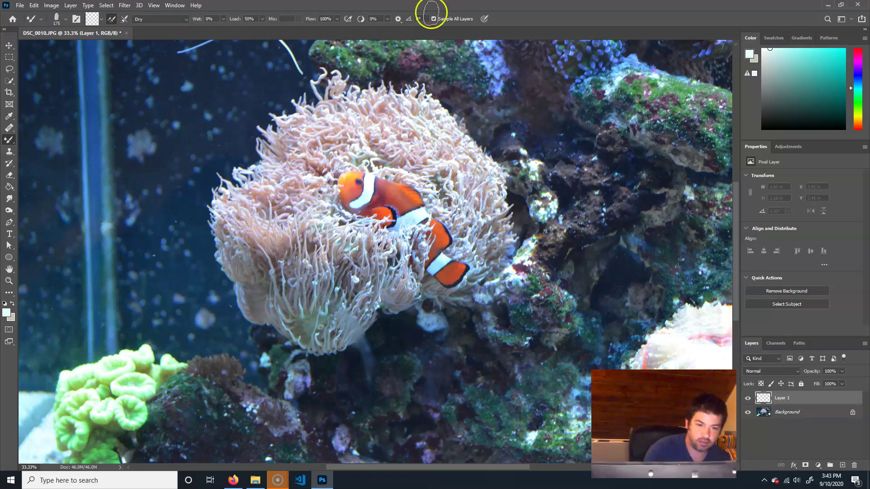
Load the brush with the pale foreground colour, try a curved stroke from the water onto the anemone, and undo it.
click(104, 21)
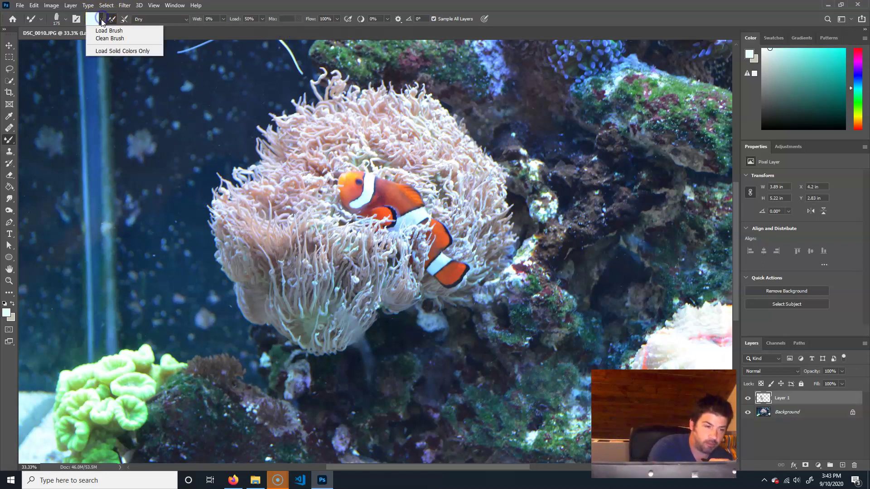
click(108, 31)
mouse_move(152, 239)
mouse_down()
mouse_move(191, 189)
mouse_move(222, 187)
mouse_move(249, 203)
mouse_up()
click(255, 327)
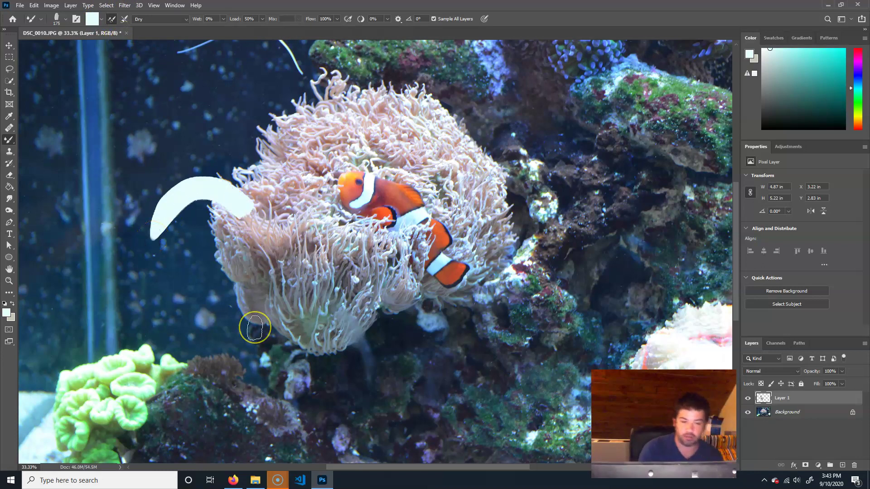
key(ctrl+z)
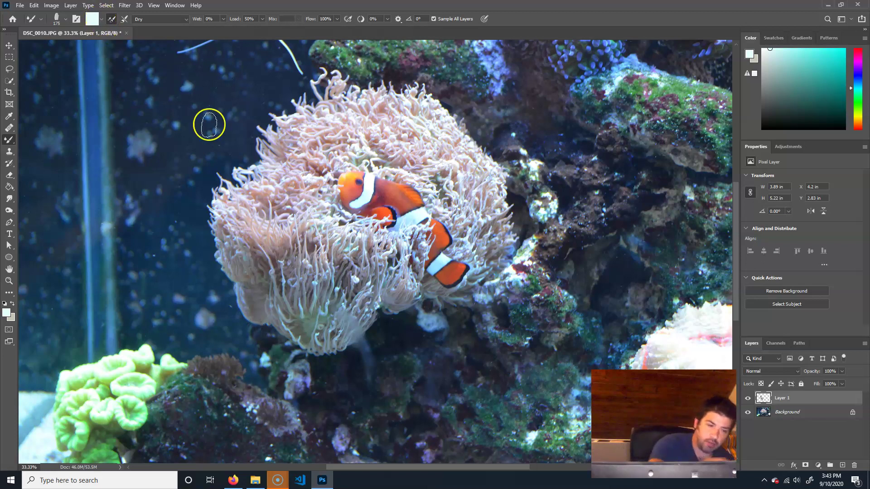
Restrict the mixer brush to loading solid colours only and sample the dark blue of the water.
alt+click(206, 148)
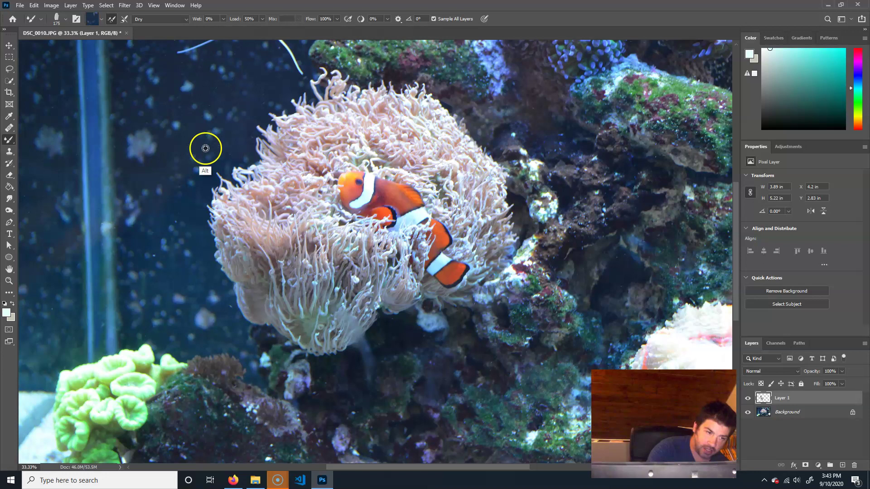
click(101, 19)
click(113, 50)
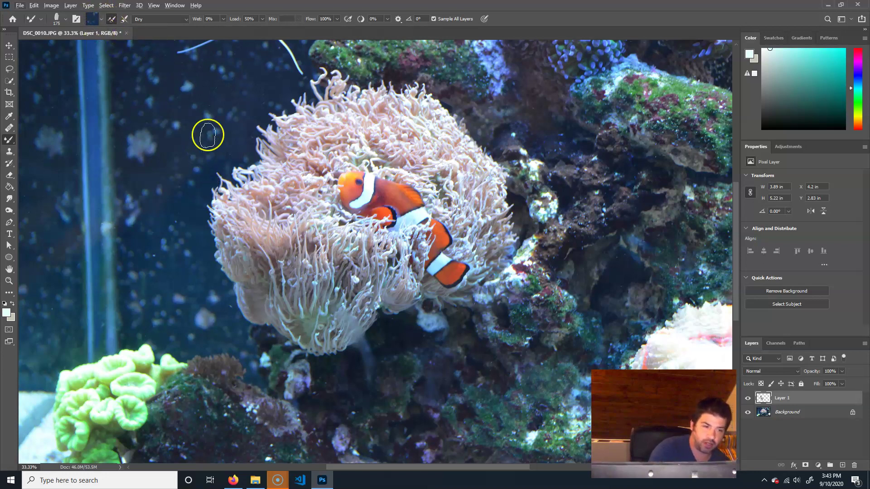
alt+click(203, 180)
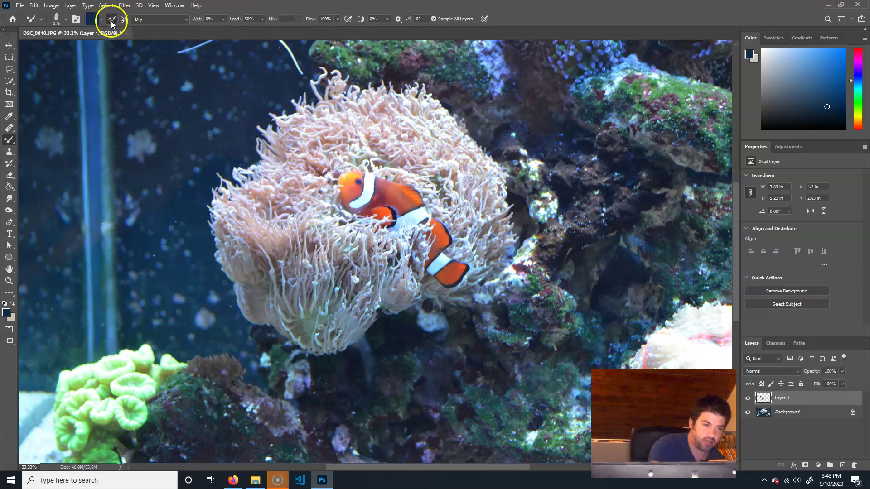
Toggle cleaning the brush after each stroke and paint a dark blue stroke over the water beside the anemone.
click(122, 18)
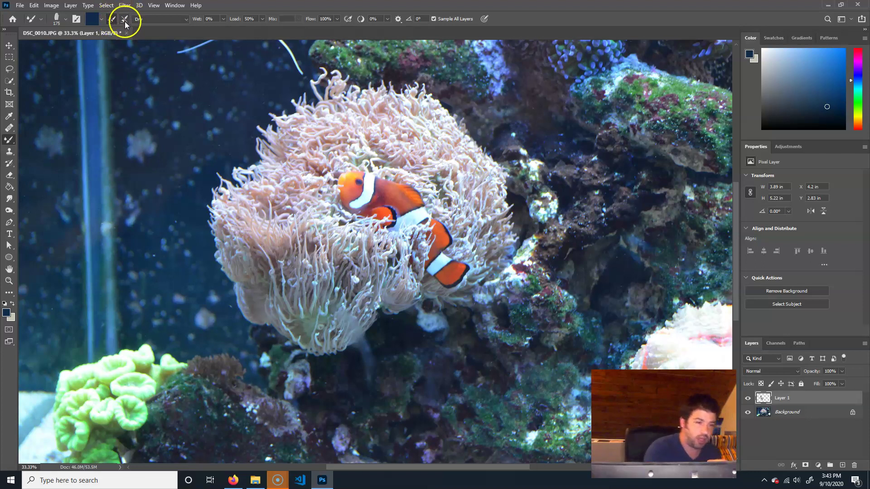
click(121, 20)
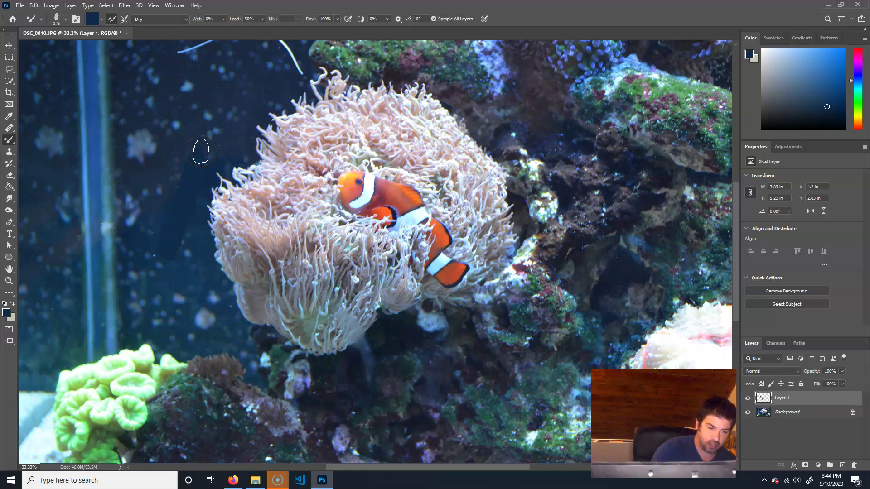
drag(200, 152, 143, 226)
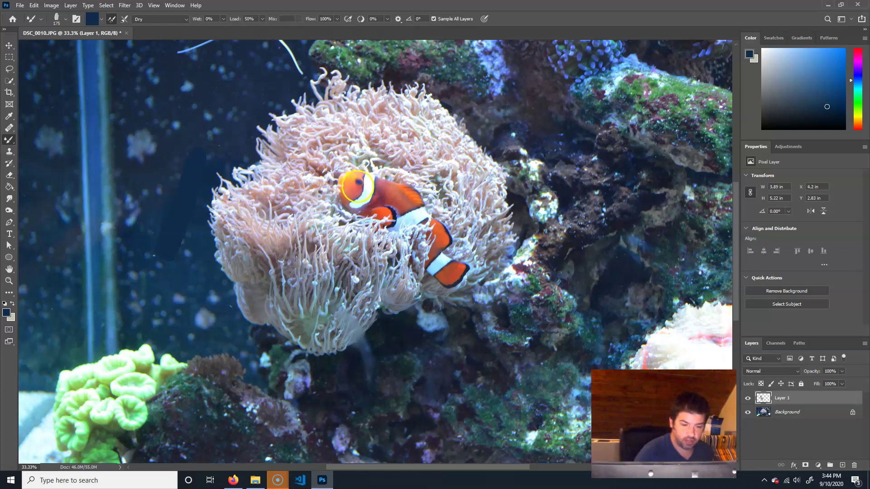
Shrink the mixer brush to size 90, try painting the clownfish's head with sampled reddish tones, and undo it.
click(354, 187)
key(bracketleft)
key(bracketleft)
key(bracketleft)
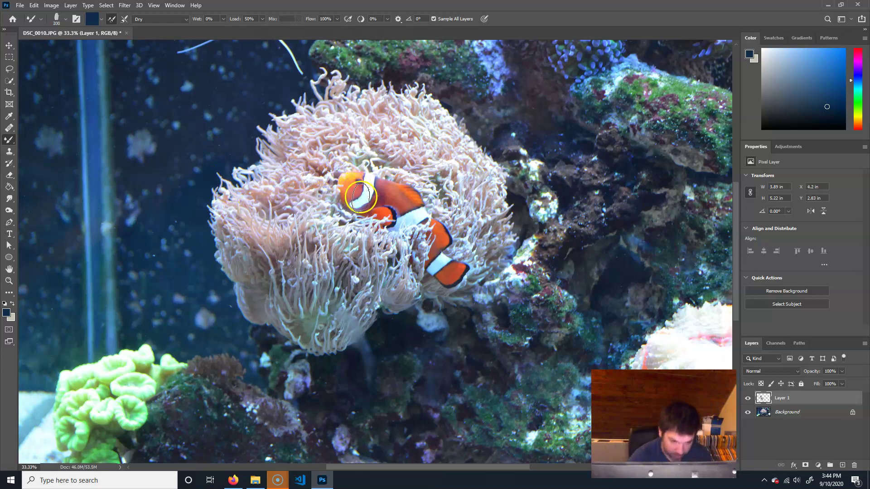
click(358, 188)
alt+click(358, 186)
alt+click(349, 184)
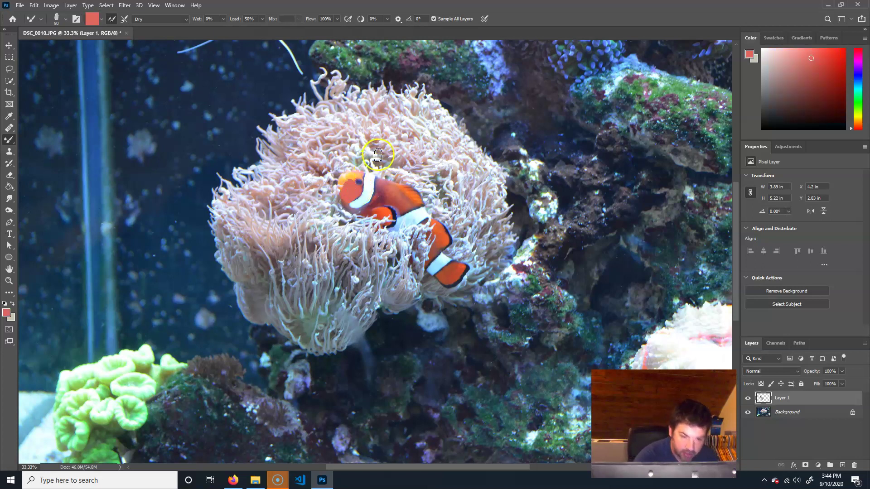
key(ctrl)
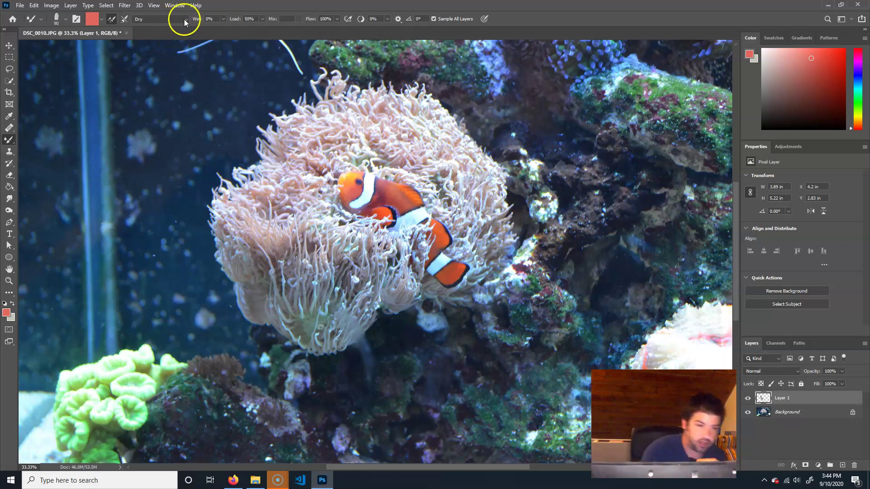
Set the mixer preset to Wet, Heavy Mix, try blending sampled orange and yellow on the clownfish's head, and undo the strokes.
click(184, 19)
click(178, 107)
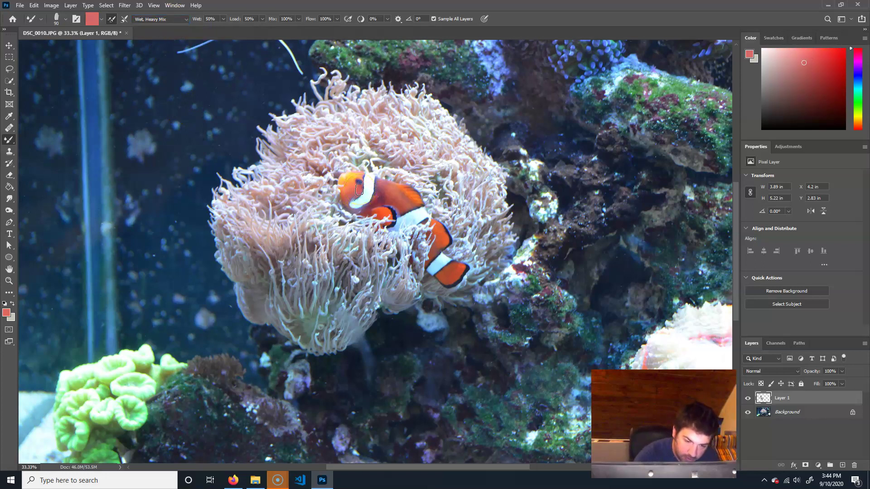
alt+click(356, 182)
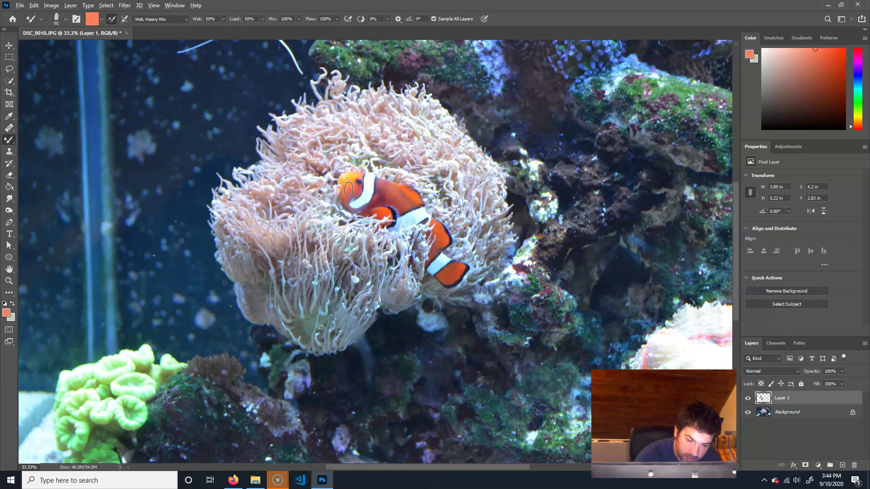
alt+click(348, 179)
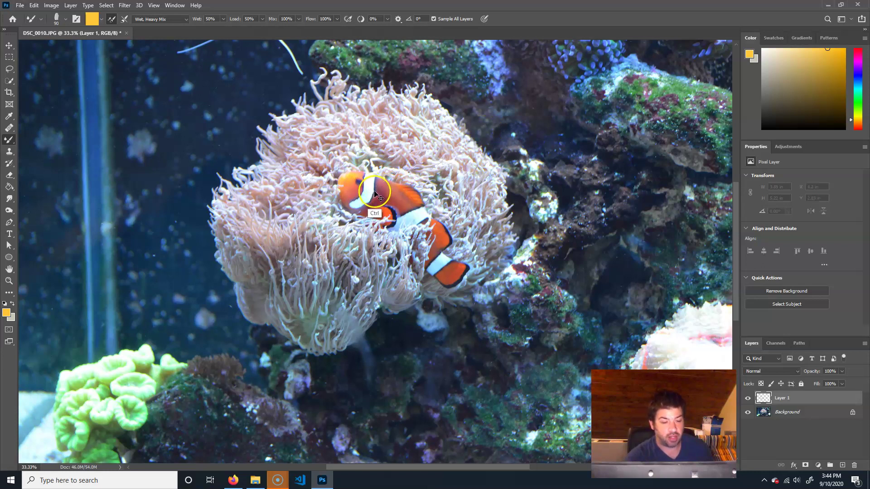
key(ctrl+z)
Turn off Load Solid Colors Only and sample the multicoloured orange area of the clownfish's face.
click(102, 19)
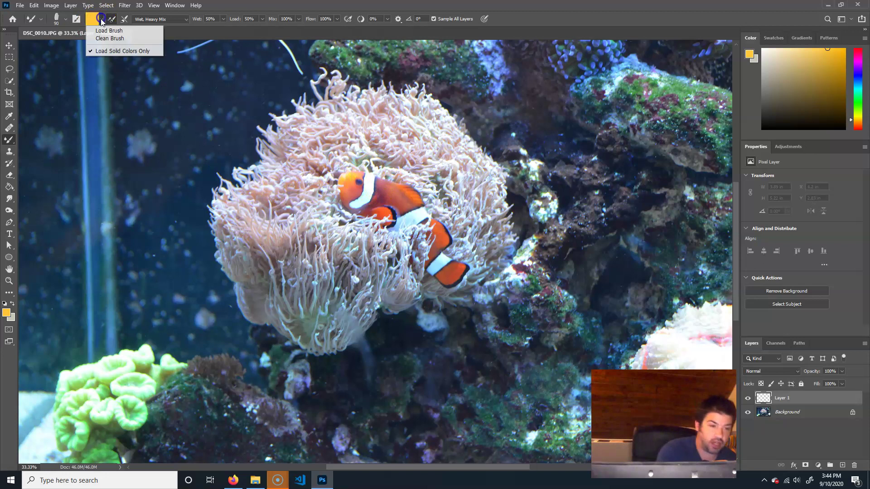
click(111, 51)
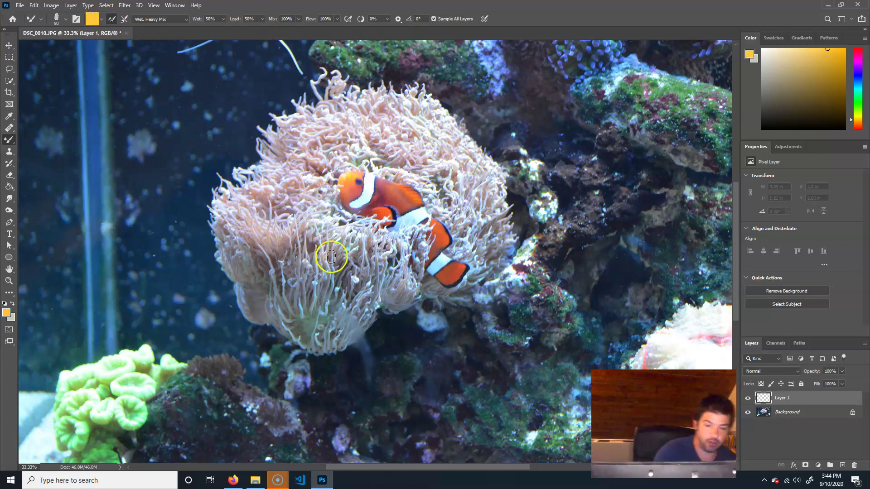
alt+click(346, 194)
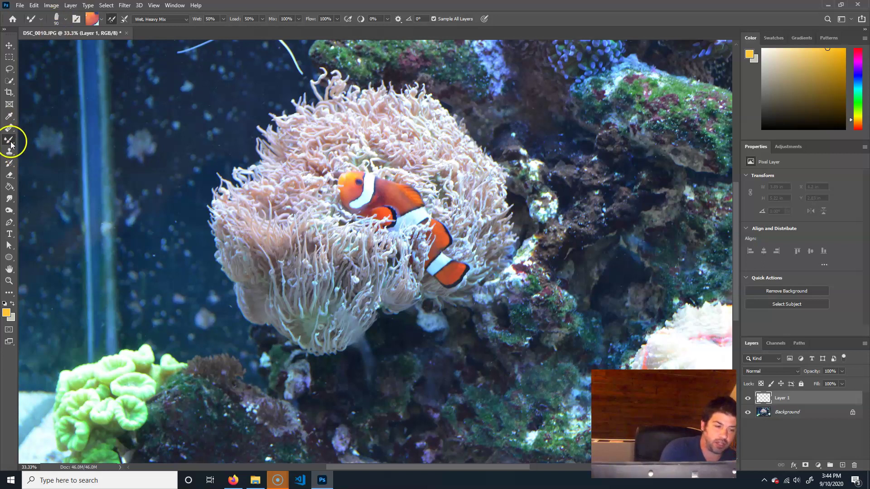
Show the Brush Settings and choose the textured 120 px tip for the mixer brush.
click(176, 5)
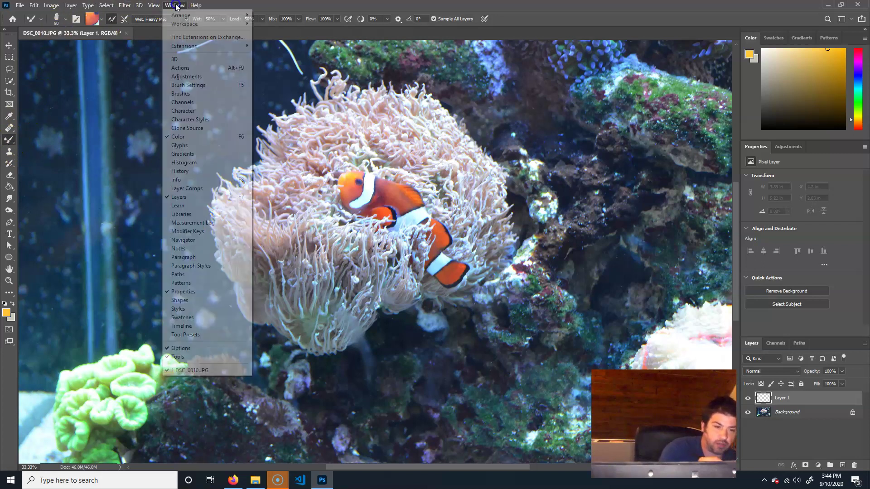
click(209, 90)
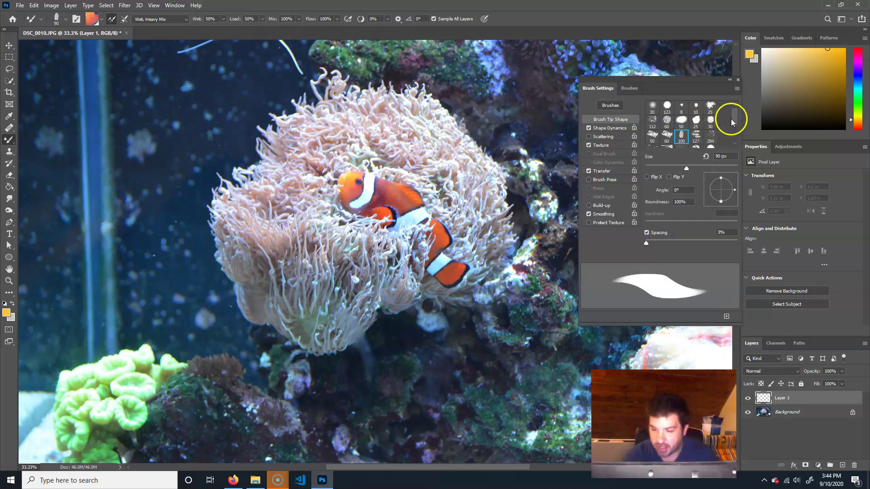
drag(731, 123, 735, 131)
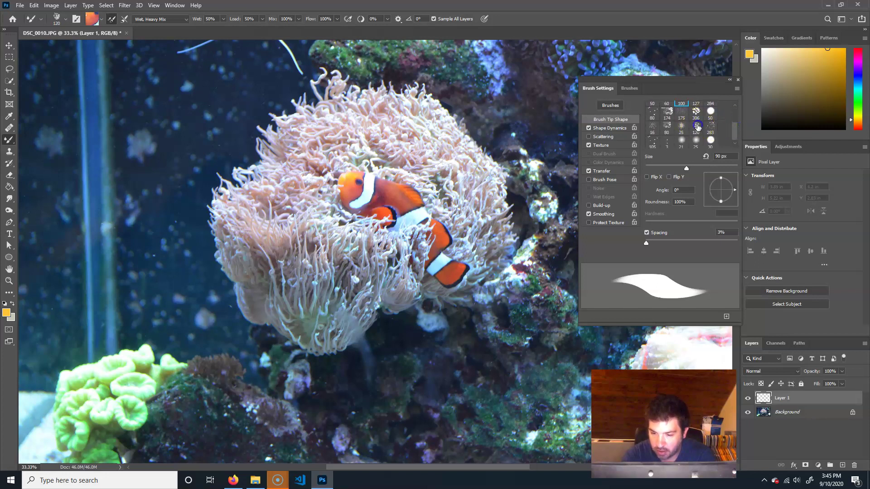
click(700, 128)
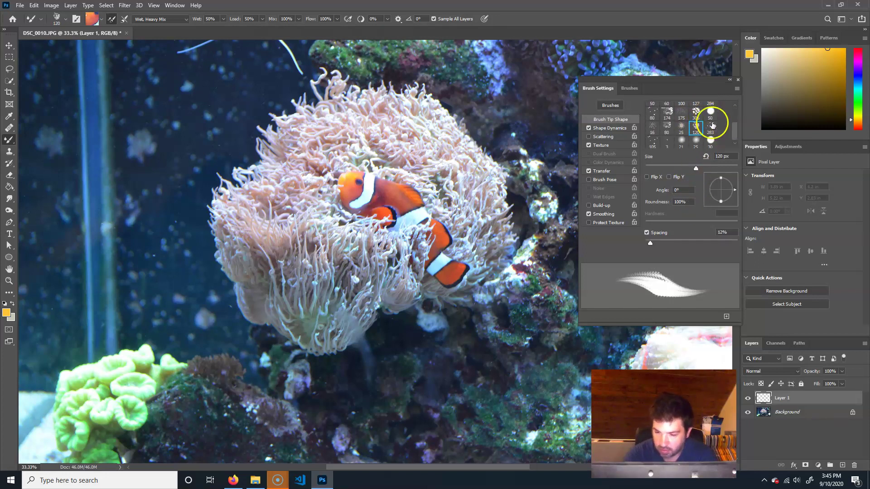
Set the brush spacing to 3% and paint over the clownfish's head with sampled orange and white tones.
drag(650, 244, 646, 244)
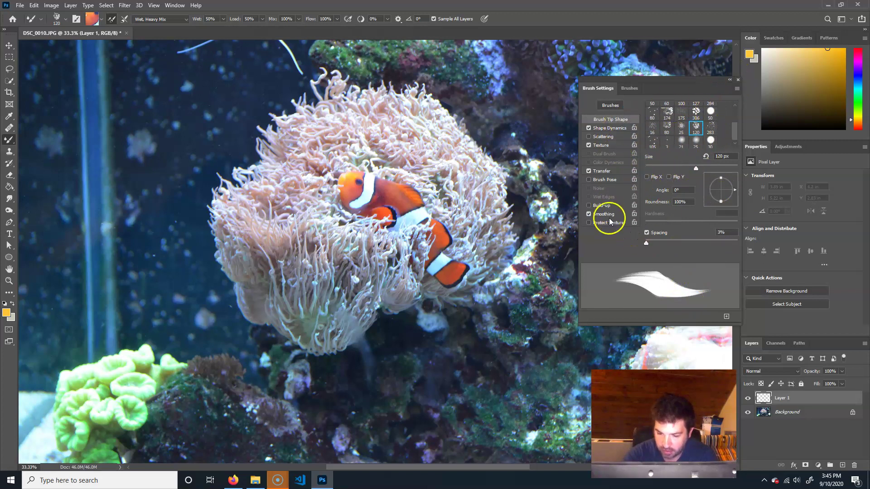
alt+click(355, 191)
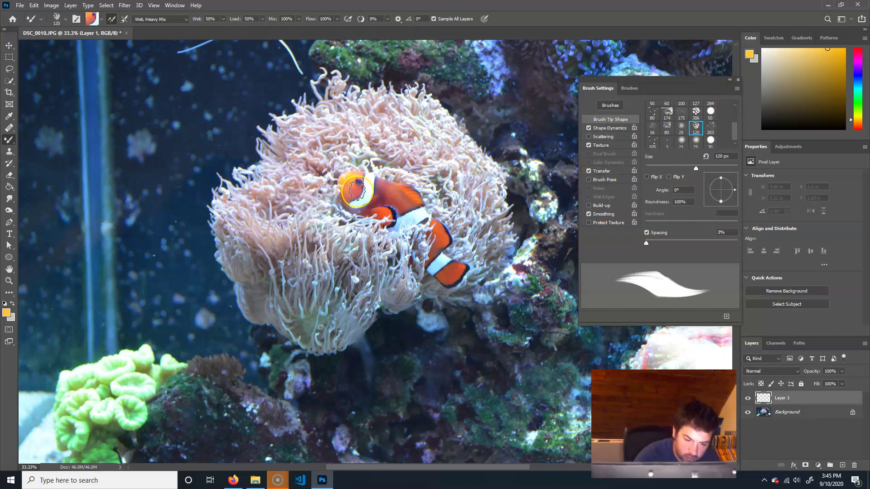
mouse_move(356, 191)
mouse_down()
mouse_move(345, 190)
mouse_move(350, 182)
mouse_move(345, 190)
mouse_move(347, 175)
mouse_move(363, 182)
mouse_move(360, 190)
mouse_move(358, 184)
mouse_up()
alt+click(353, 174)
alt+click(372, 177)
drag(370, 178, 357, 209)
alt+click(358, 206)
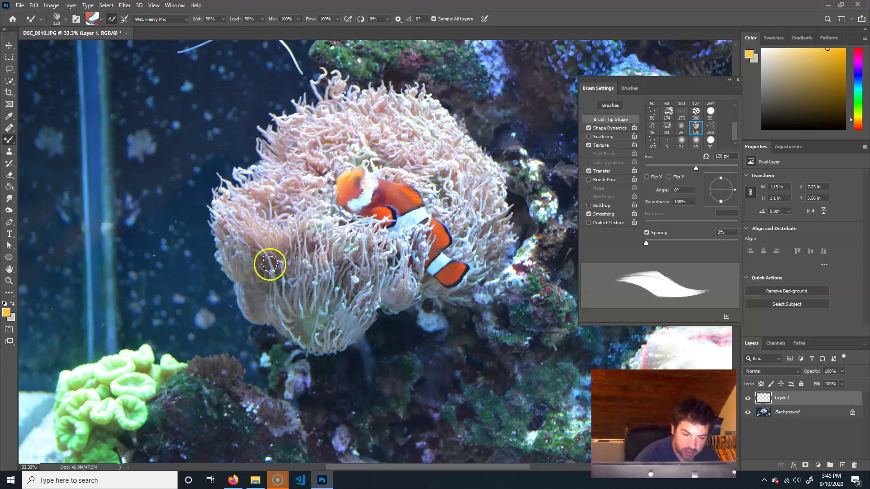
Paint the left part of the anemone with long strokes of sampled grey-brown below and sampled pink above.
alt+click(270, 237)
mouse_move(270, 238)
mouse_down()
mouse_move(279, 276)
mouse_move(283, 267)
mouse_move(269, 273)
mouse_move(244, 223)
mouse_move(252, 272)
mouse_move(239, 262)
mouse_move(244, 272)
mouse_move(226, 228)
mouse_move(227, 271)
mouse_move(272, 263)
mouse_move(292, 301)
mouse_move(299, 273)
mouse_move(309, 303)
mouse_move(339, 278)
mouse_move(329, 307)
mouse_move(338, 305)
mouse_move(354, 249)
mouse_move(383, 281)
mouse_move(379, 318)
mouse_up()
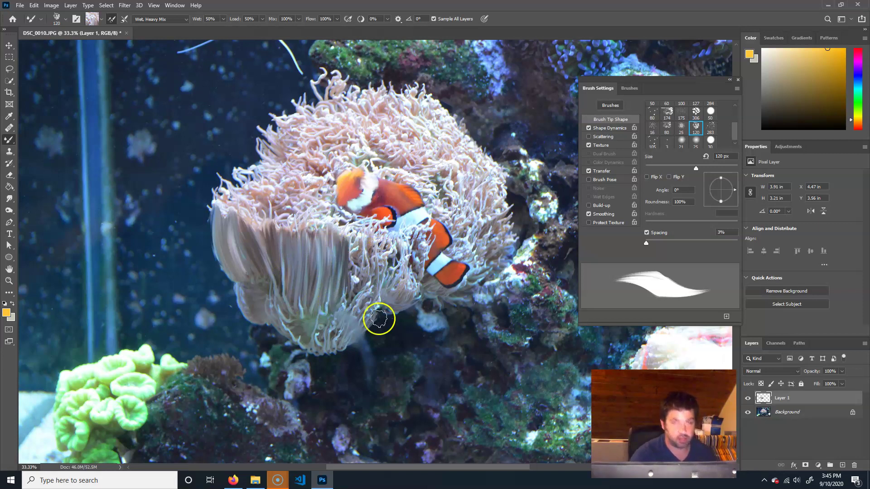
key(alt)
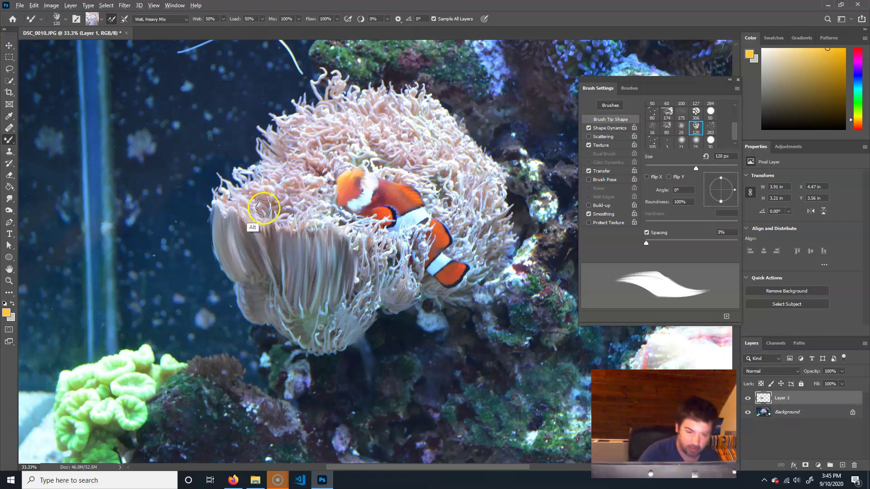
alt+click(247, 207)
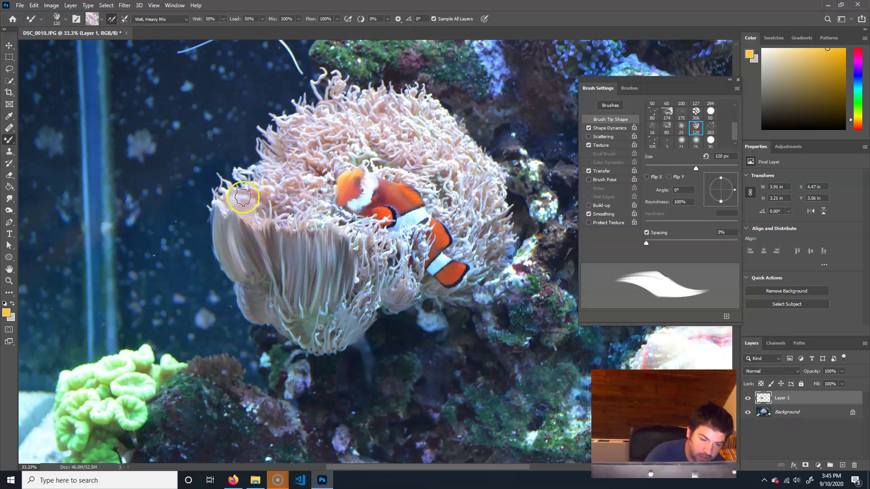
mouse_move(243, 197)
mouse_down()
mouse_move(226, 203)
mouse_move(239, 189)
mouse_move(237, 169)
mouse_move(242, 187)
mouse_move(227, 194)
mouse_move(239, 178)
mouse_move(238, 189)
mouse_move(252, 182)
mouse_move(272, 214)
mouse_move(251, 200)
mouse_move(274, 183)
mouse_move(271, 211)
mouse_move(296, 223)
mouse_move(274, 220)
mouse_move(270, 175)
mouse_up()
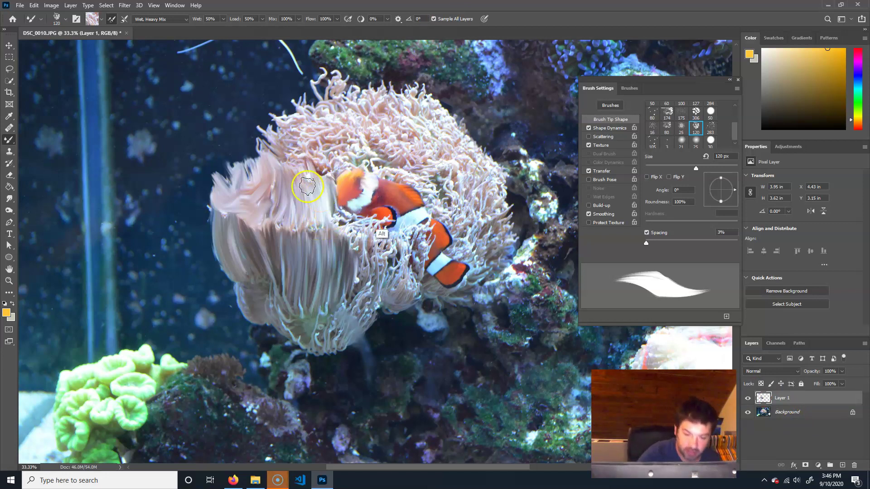
Paint over the clownfish's body and tail with sampled orange and white tones.
mouse_move(383, 222)
mouse_down()
mouse_move(398, 185)
mouse_move(396, 206)
mouse_move(400, 199)
mouse_move(410, 206)
mouse_move(405, 189)
mouse_move(424, 202)
mouse_move(413, 222)
mouse_move(398, 222)
mouse_move(434, 217)
mouse_move(441, 238)
mouse_up()
alt+click(421, 212)
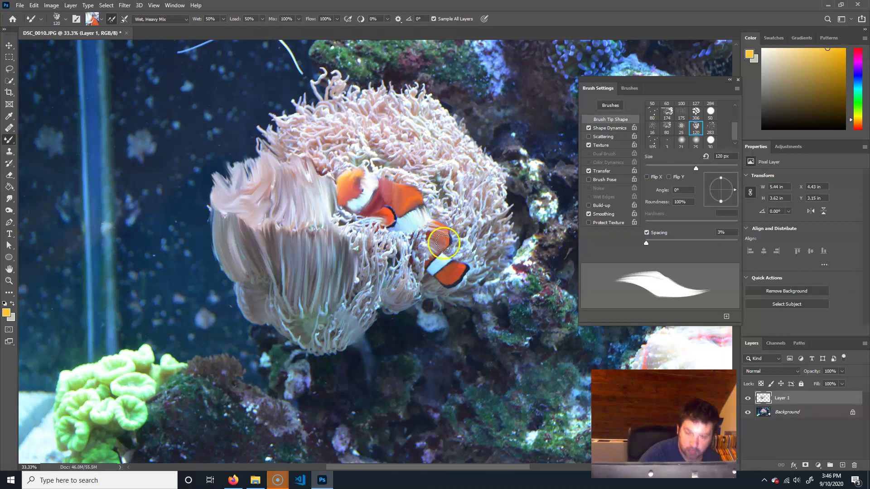
alt+click(439, 257)
drag(442, 266, 453, 274)
alt+click(445, 277)
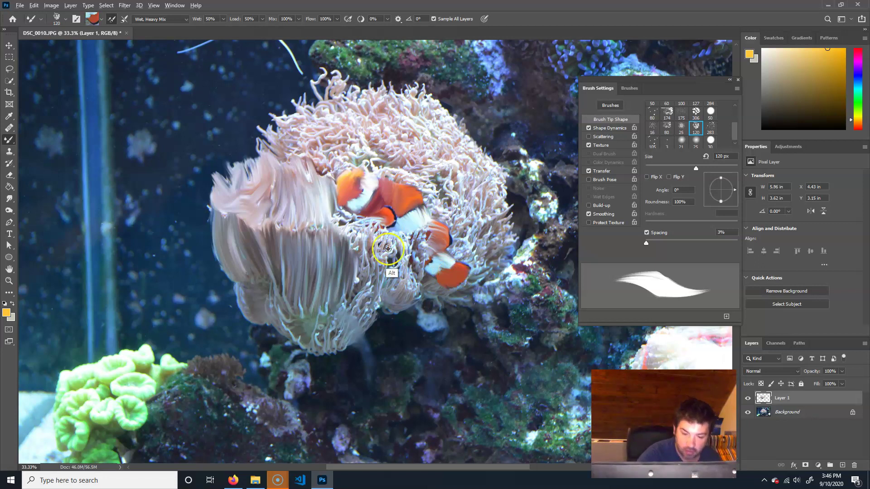
Paint the anemone below the clownfish with downward strokes of sampled grey tones.
alt+click(358, 271)
mouse_move(358, 272)
mouse_down()
mouse_move(334, 229)
mouse_move(353, 237)
mouse_move(364, 228)
mouse_move(364, 245)
mouse_move(376, 230)
mouse_move(373, 299)
mouse_move(392, 290)
mouse_up()
mouse_move(396, 287)
mouse_down()
mouse_move(379, 278)
mouse_move(332, 340)
mouse_move(369, 326)
mouse_move(312, 343)
mouse_move(342, 368)
mouse_up()
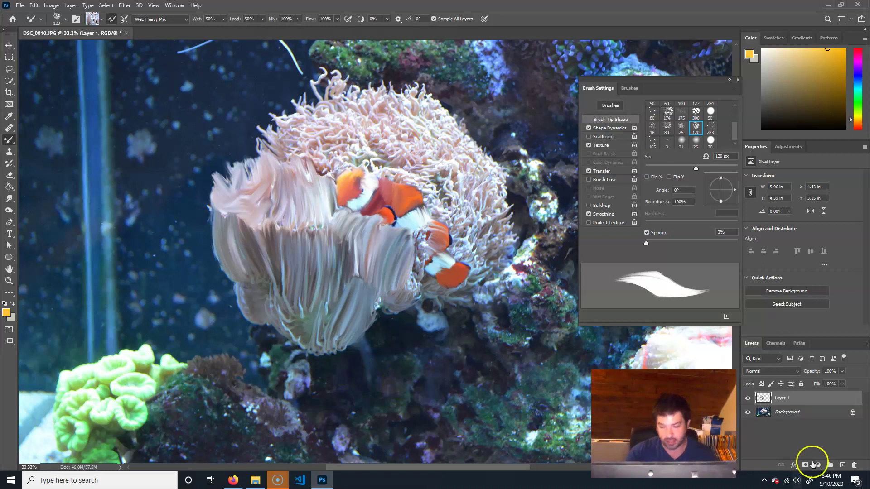
Hide the Background layer and blend the painted anemone and clownfish strokes, extending the anemone paint below the tail.
click(747, 413)
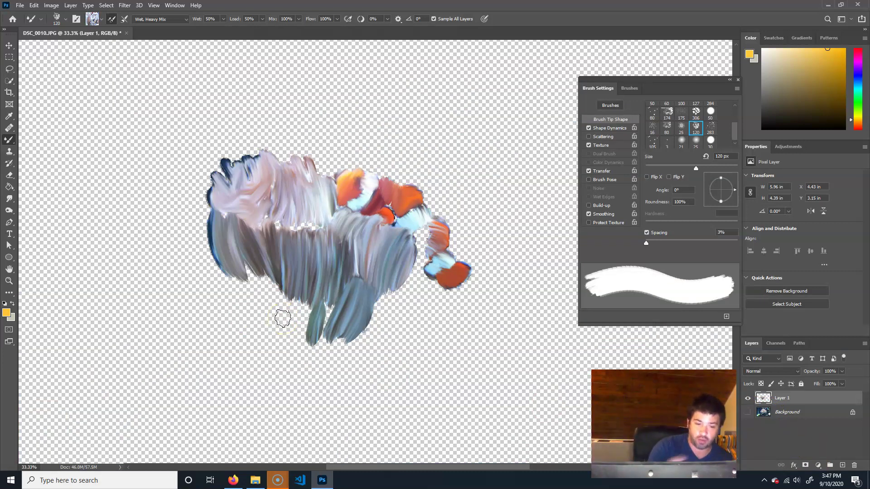
mouse_move(300, 240)
mouse_down()
mouse_move(318, 233)
mouse_move(285, 221)
mouse_move(298, 227)
mouse_move(265, 234)
mouse_move(223, 207)
mouse_move(224, 230)
mouse_move(241, 209)
mouse_move(271, 202)
mouse_move(276, 209)
mouse_move(284, 188)
mouse_move(267, 209)
mouse_move(240, 188)
mouse_move(252, 164)
mouse_move(253, 179)
mouse_move(234, 194)
mouse_move(323, 177)
mouse_move(316, 226)
mouse_move(274, 288)
mouse_move(234, 273)
mouse_move(237, 247)
mouse_move(258, 261)
mouse_move(263, 248)
mouse_move(272, 252)
mouse_move(271, 273)
mouse_move(288, 251)
mouse_move(270, 269)
mouse_move(264, 249)
mouse_move(250, 273)
mouse_move(247, 239)
mouse_move(228, 263)
mouse_move(223, 252)
mouse_move(274, 246)
mouse_move(323, 308)
mouse_move(336, 280)
mouse_move(338, 315)
mouse_move(320, 327)
mouse_move(351, 295)
mouse_move(374, 298)
mouse_move(416, 284)
mouse_up()
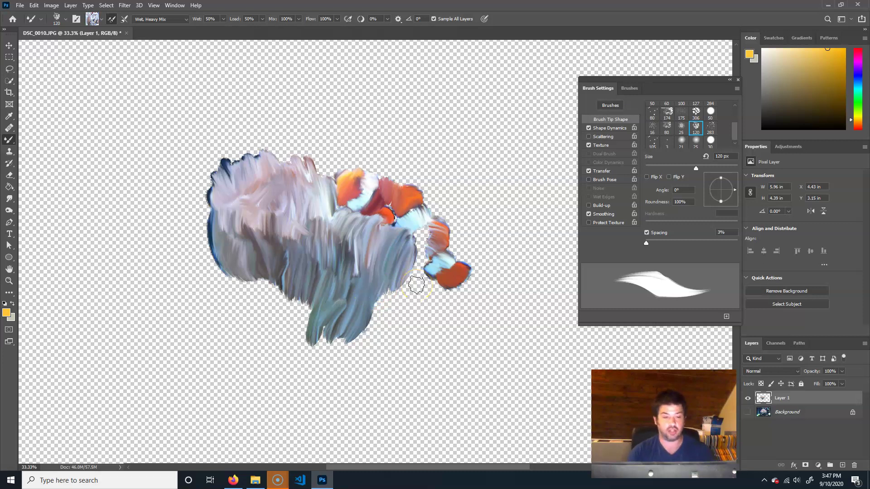
mouse_move(382, 199)
mouse_down()
mouse_move(398, 194)
mouse_move(388, 188)
mouse_move(386, 197)
mouse_move(391, 191)
mouse_up()
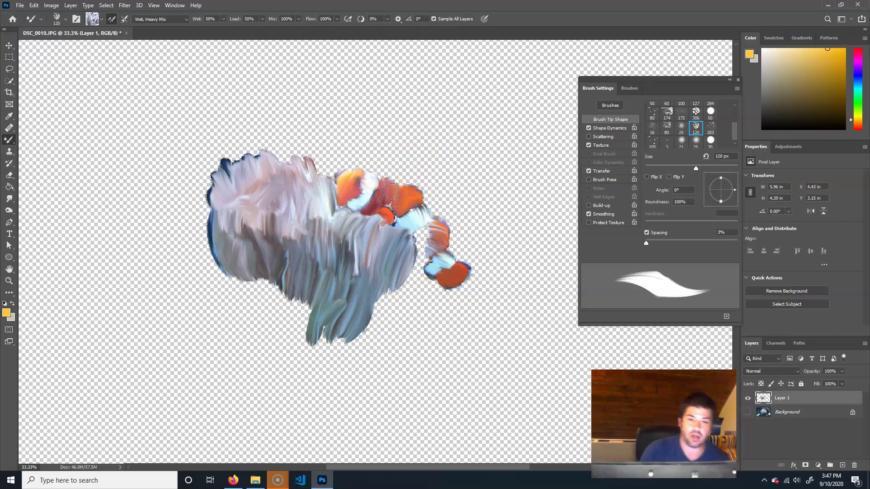
mouse_move(384, 201)
mouse_down()
mouse_move(393, 193)
mouse_move(406, 193)
mouse_move(426, 213)
mouse_up()
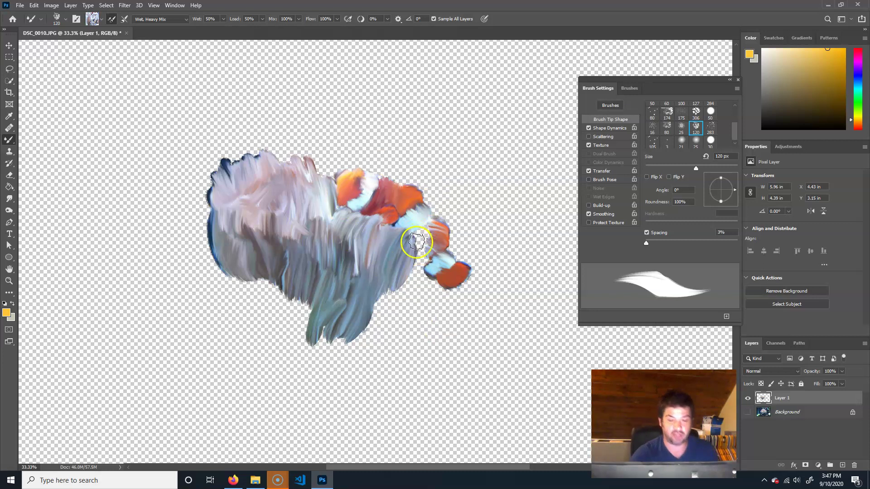
mouse_move(426, 244)
mouse_down()
mouse_move(407, 283)
mouse_move(428, 276)
mouse_move(373, 315)
mouse_move(428, 288)
mouse_move(414, 306)
mouse_move(453, 274)
mouse_move(364, 333)
mouse_move(423, 320)
mouse_up()
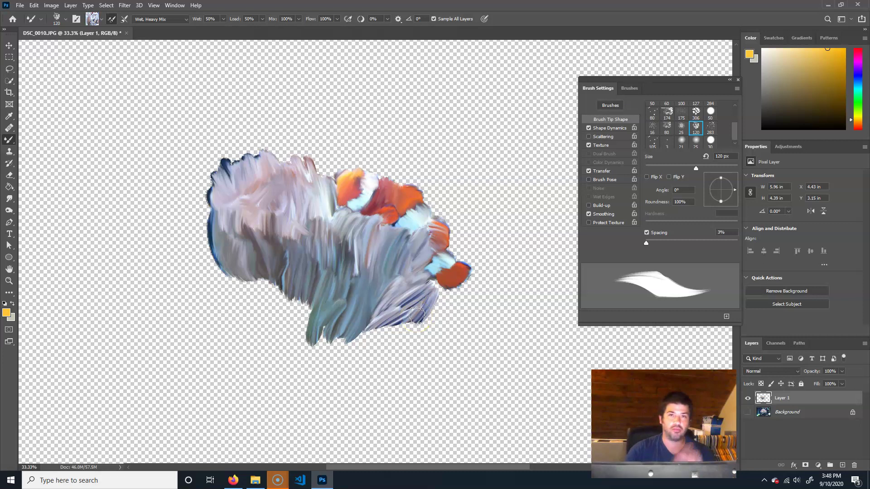
click(747, 412)
click(746, 413)
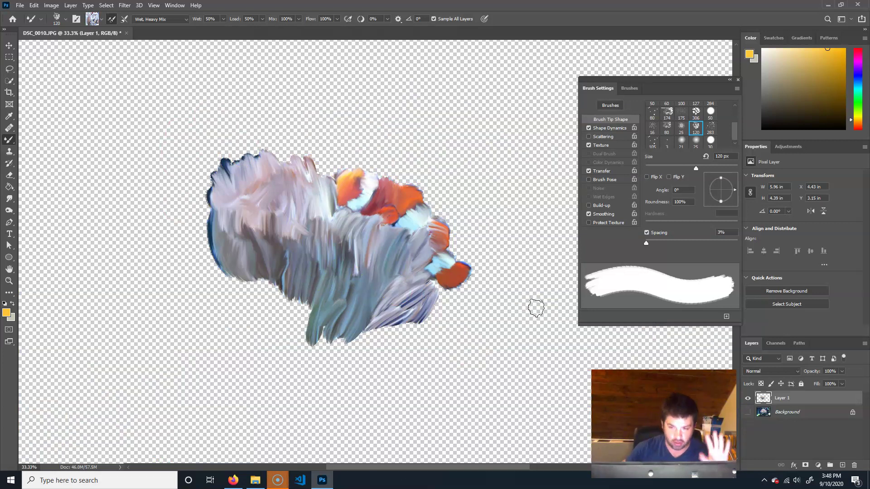
Choose the textured 174 px brush tip and turn on Scattering with Scatter at 294%.
click(630, 88)
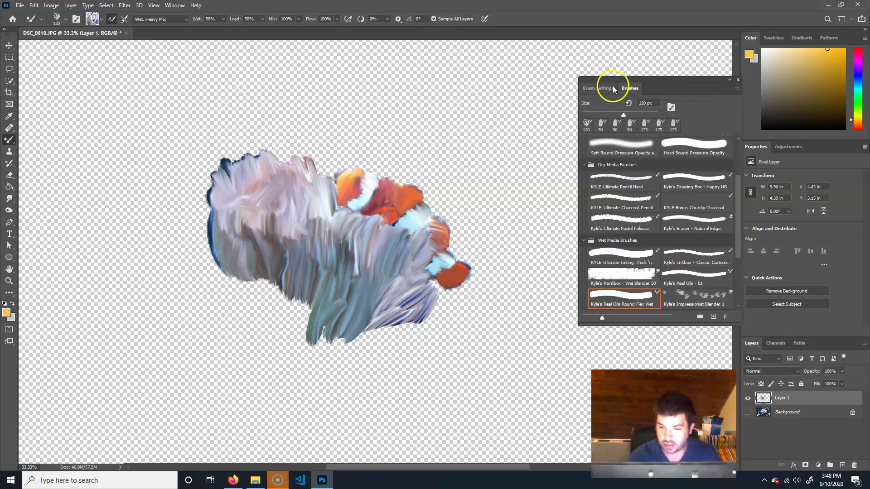
click(600, 88)
click(629, 87)
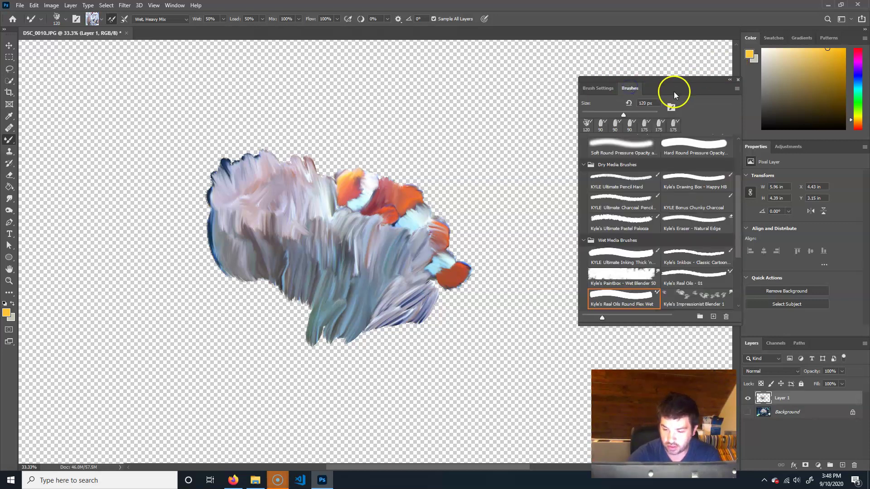
click(596, 87)
drag(733, 129, 735, 138)
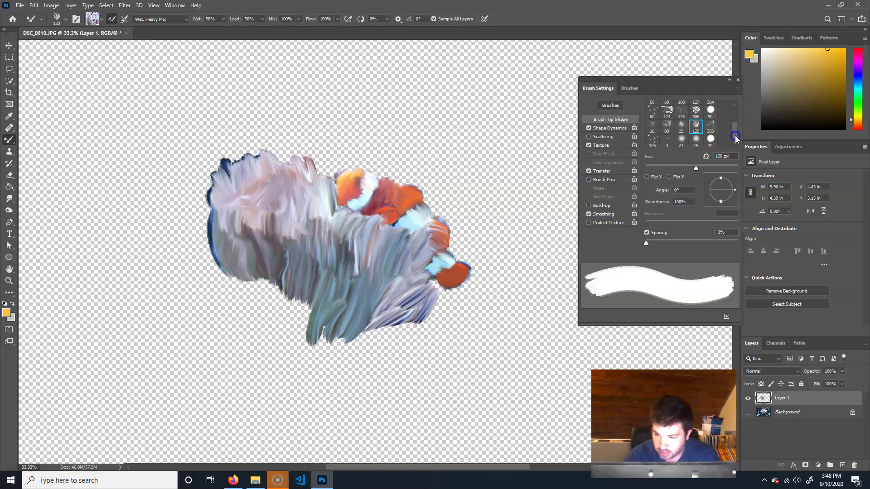
scroll(698, 126, up, 2)
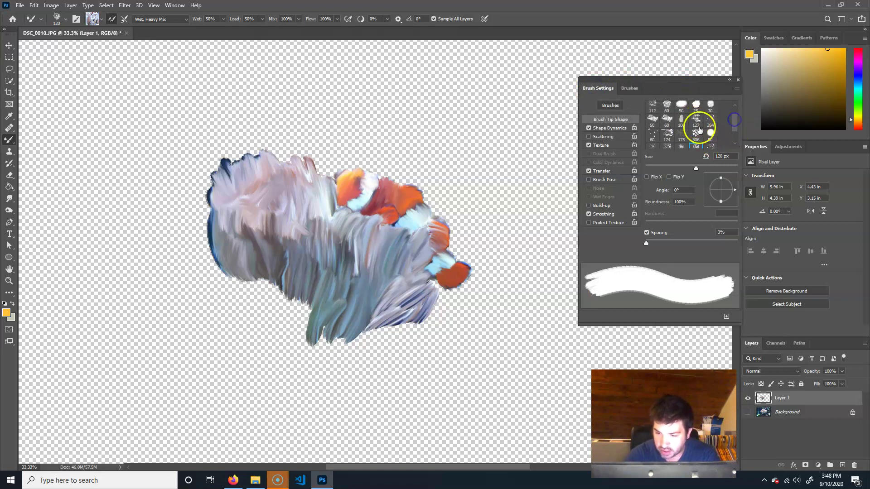
click(673, 135)
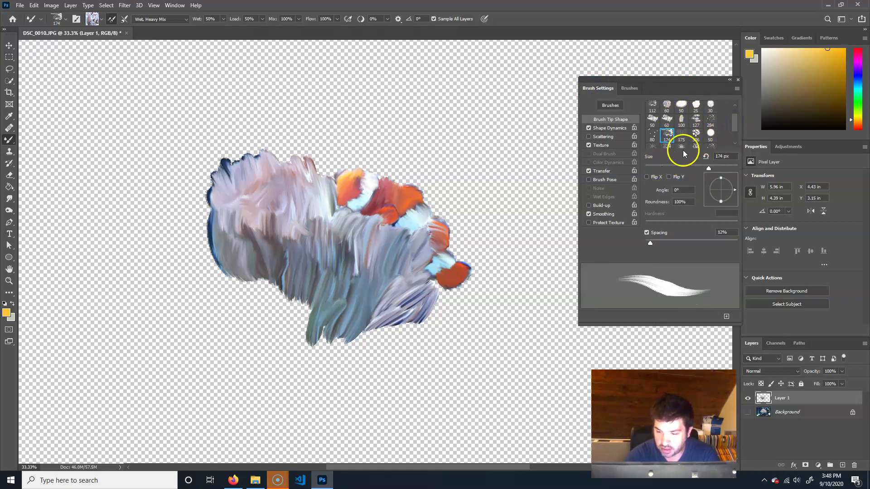
click(602, 137)
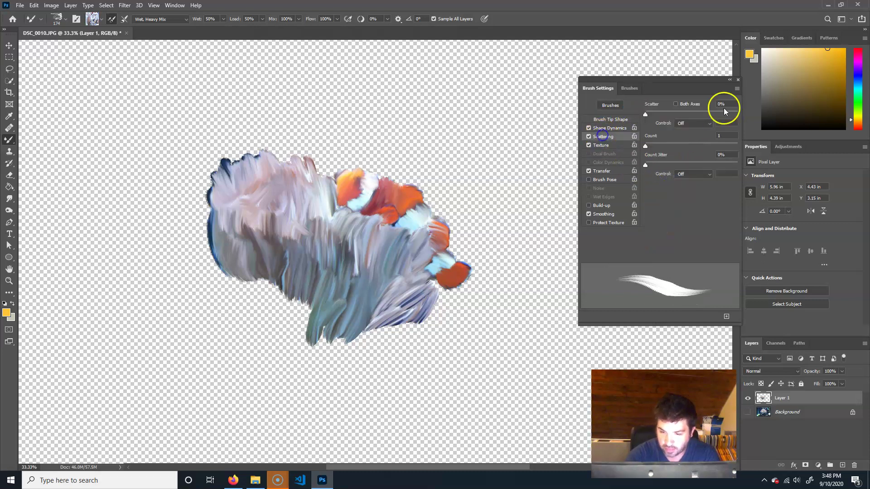
drag(683, 110, 673, 110)
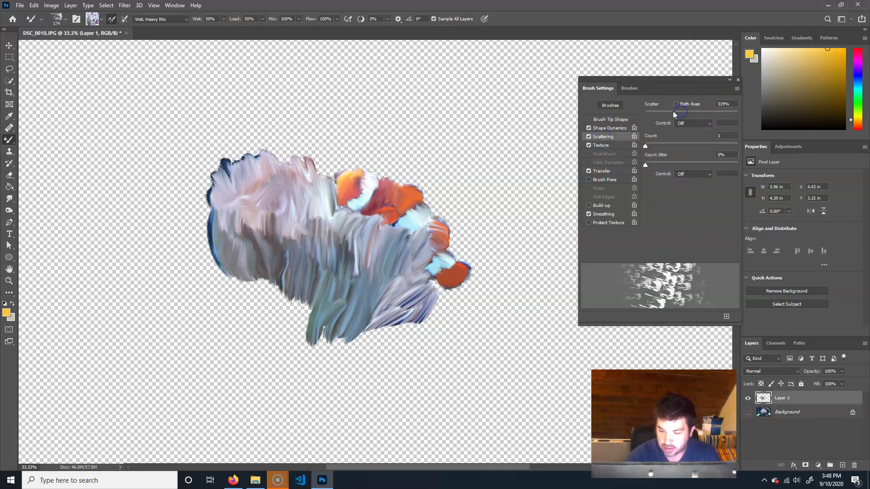
Paint scattered strokes above and beside the anemone, show the Background layer, and undo the most recent strokes.
mouse_move(316, 159)
mouse_down()
mouse_move(335, 154)
mouse_move(320, 159)
mouse_move(247, 107)
mouse_move(222, 129)
mouse_move(344, 133)
mouse_move(291, 116)
mouse_move(233, 146)
mouse_move(176, 208)
mouse_move(113, 172)
mouse_move(136, 244)
mouse_move(217, 299)
mouse_up()
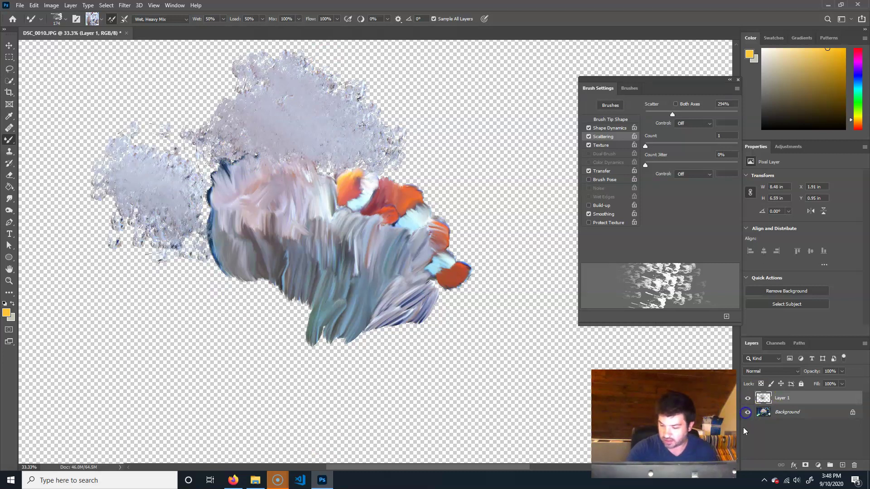
click(747, 412)
key(ctrl+z)
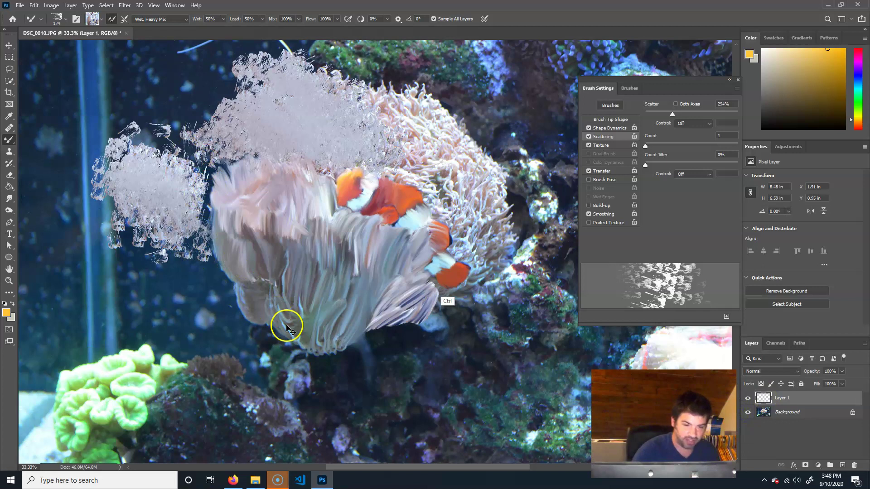
key(ctrl+z)
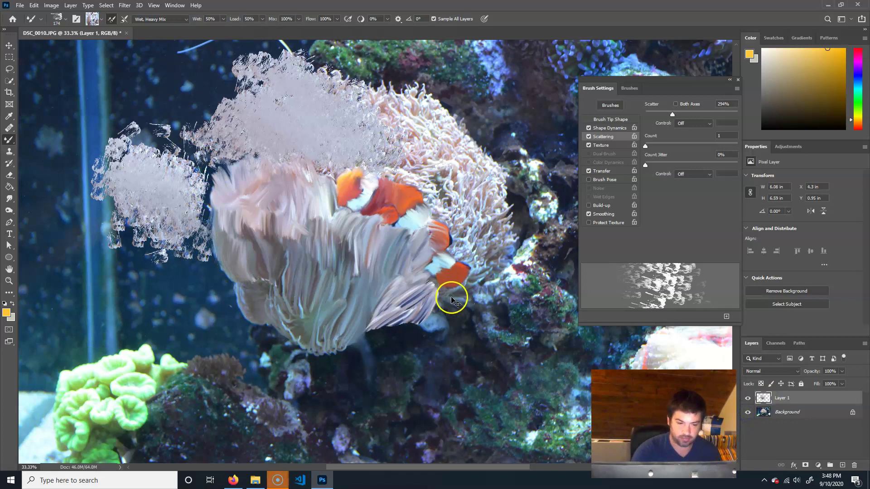
key(ctrl+z)
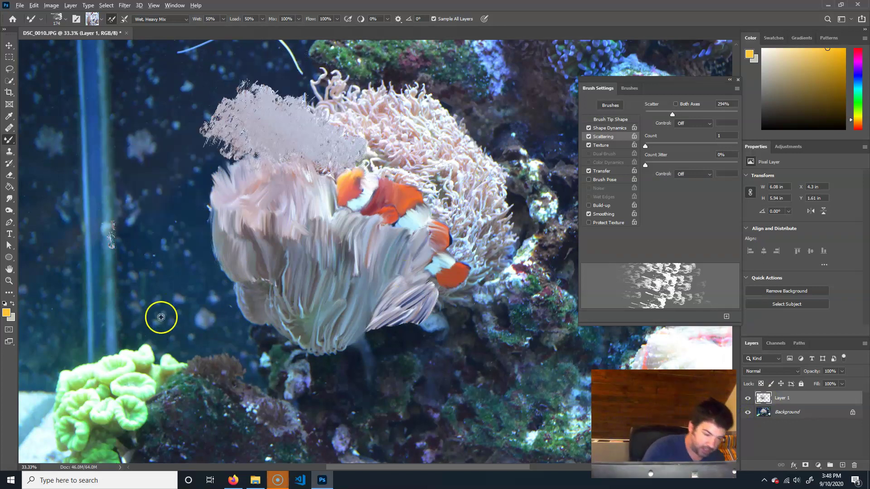
Paint the dark water beside the anemone with scattered strokes of sampled blue.
click(159, 315)
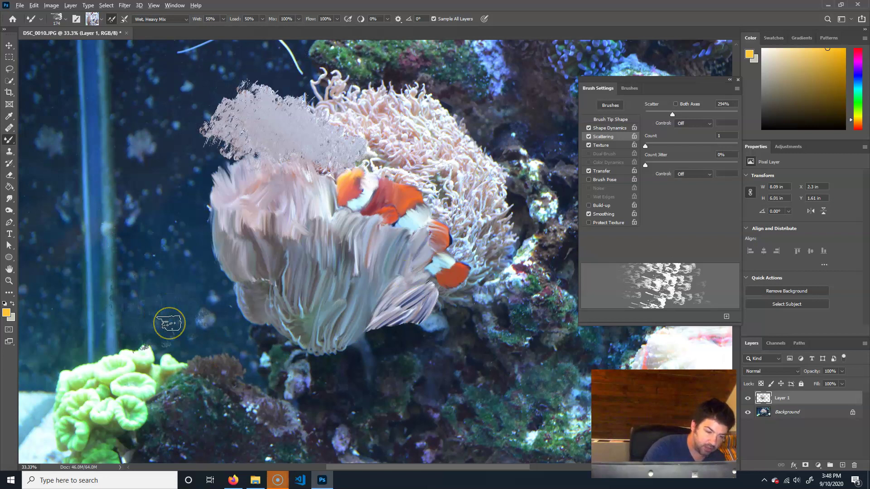
click(168, 323)
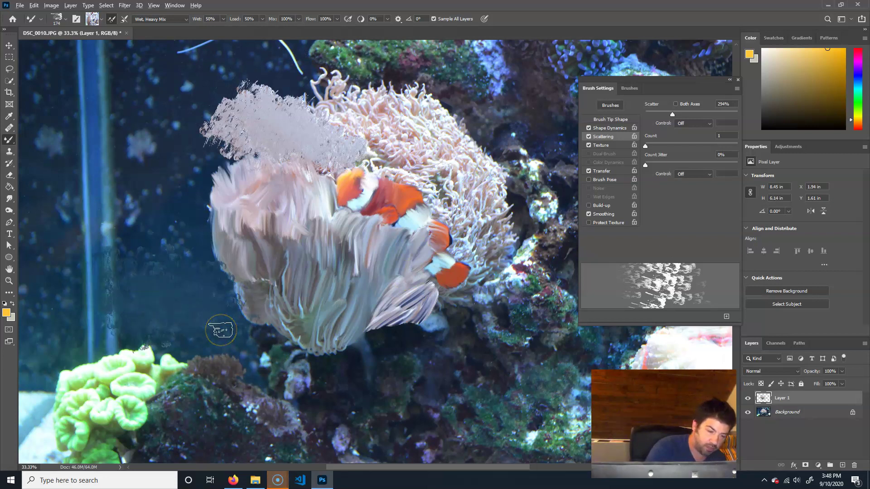
click(172, 227)
alt+click(182, 196)
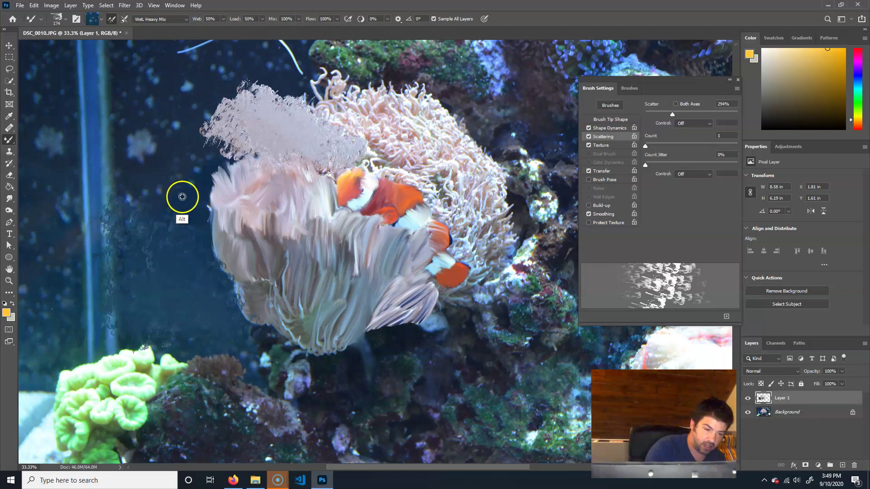
click(194, 214)
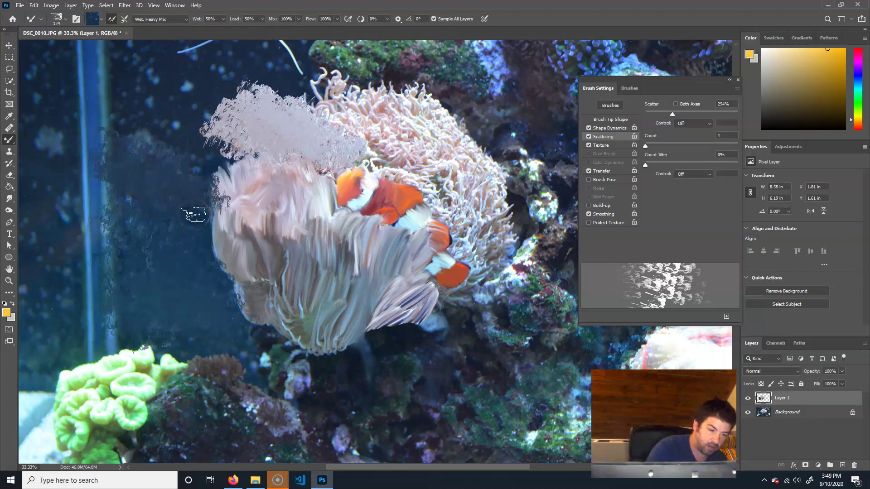
Paint over the left and lower anemone with scattered strokes of sampled grey-pink tones, and hide the Background layer.
alt+click(235, 246)
click(237, 246)
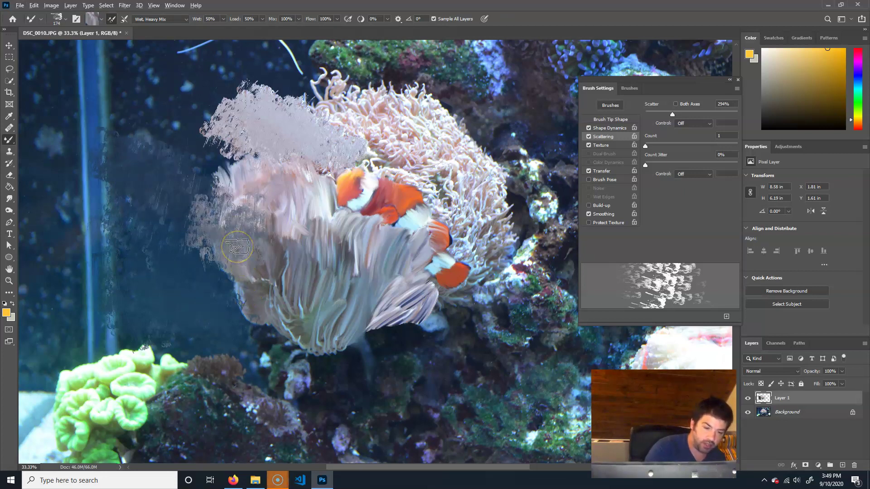
click(268, 183)
mouse_move(269, 181)
mouse_down()
mouse_move(295, 199)
mouse_move(315, 200)
mouse_move(253, 172)
mouse_move(254, 93)
mouse_move(301, 263)
mouse_move(296, 246)
mouse_up()
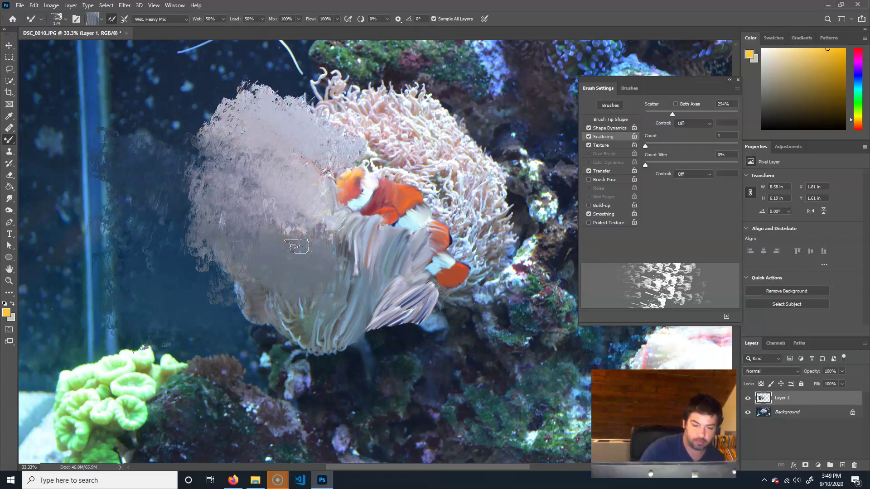
click(362, 311)
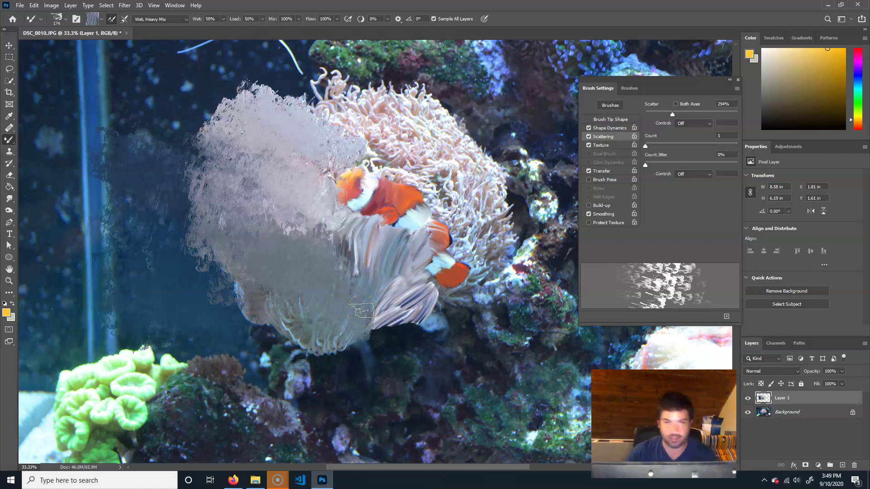
click(358, 364)
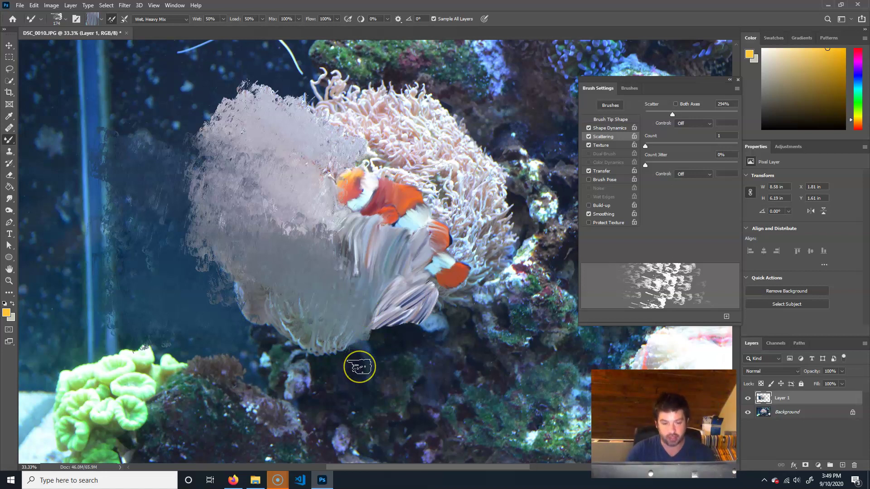
click(400, 334)
click(756, 422)
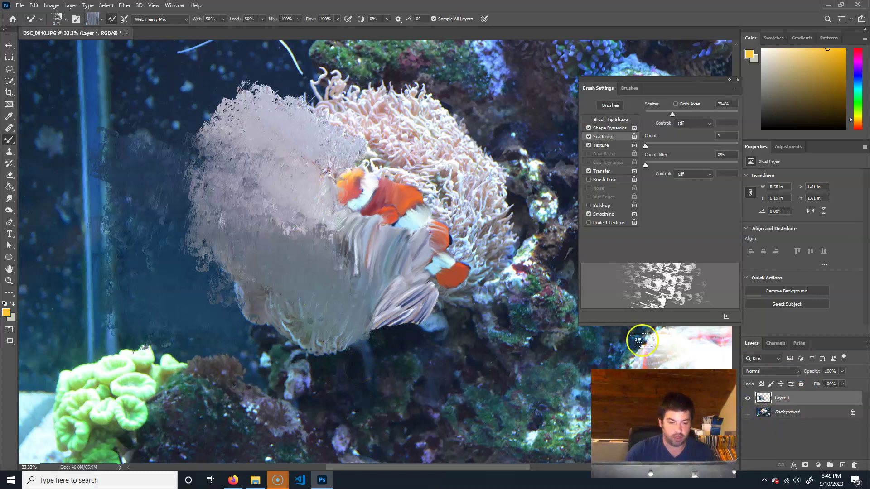
click(748, 412)
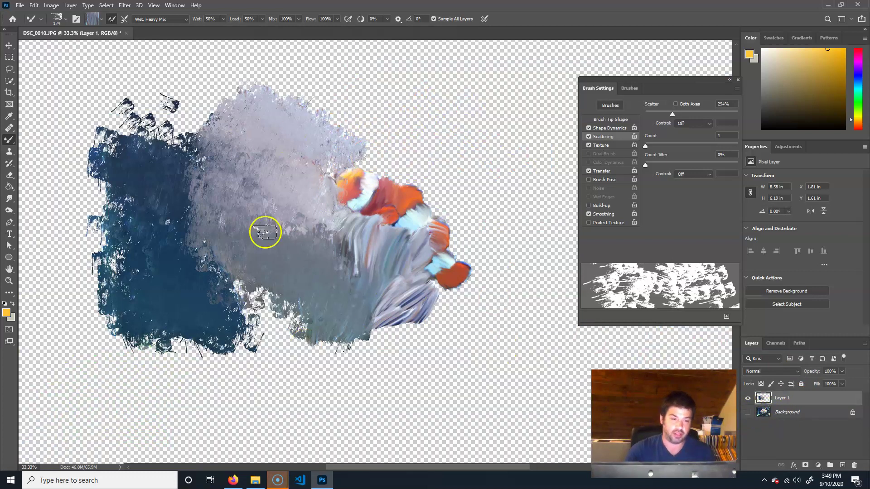